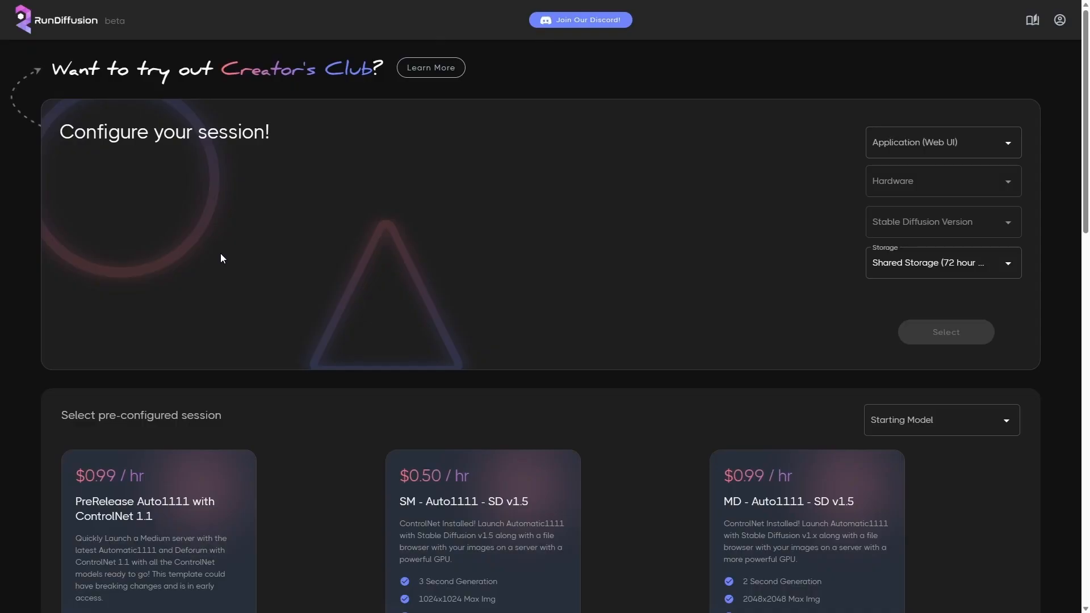
# - Browse the pre-configured RunDiffusion sessions and compare their hourly prices and hardware features
pyautogui.scroll(-5, 222, 254)
pyautogui.scroll(-12, 312, 282)
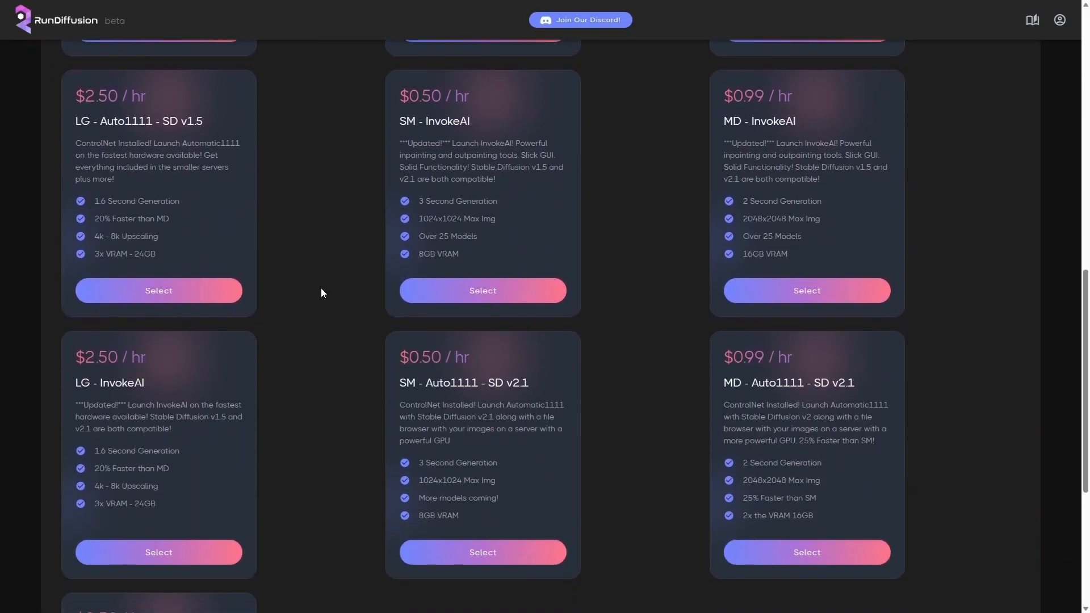
pyautogui.scroll(15, 321, 293)
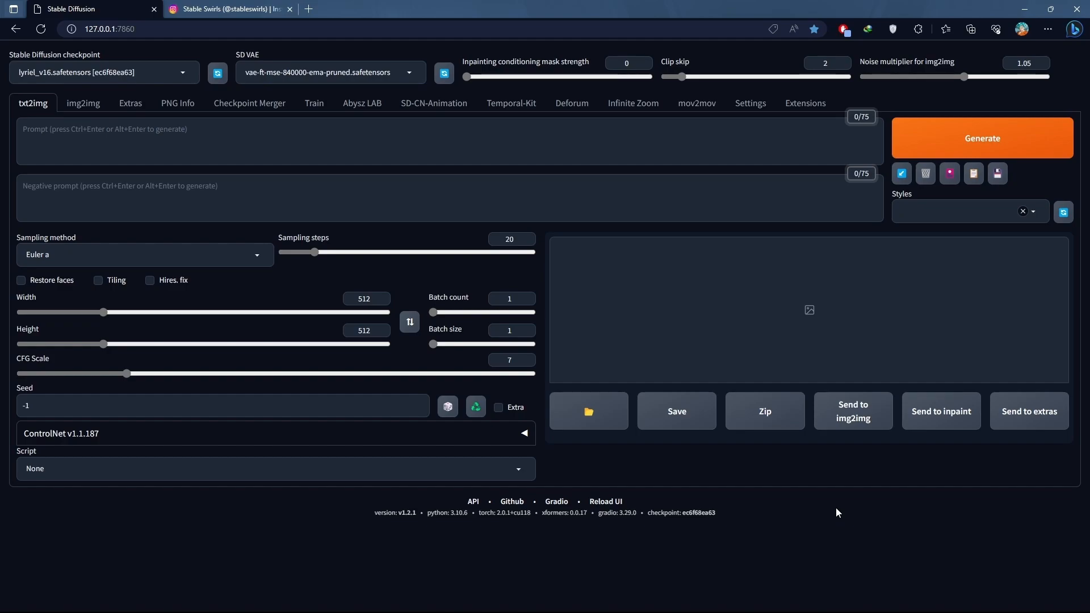
# - Load the available web UI extensions including installed ones, search for deforum, and check the list of installed extensions
pyautogui.click(805, 104)
pyautogui.click(95, 128)
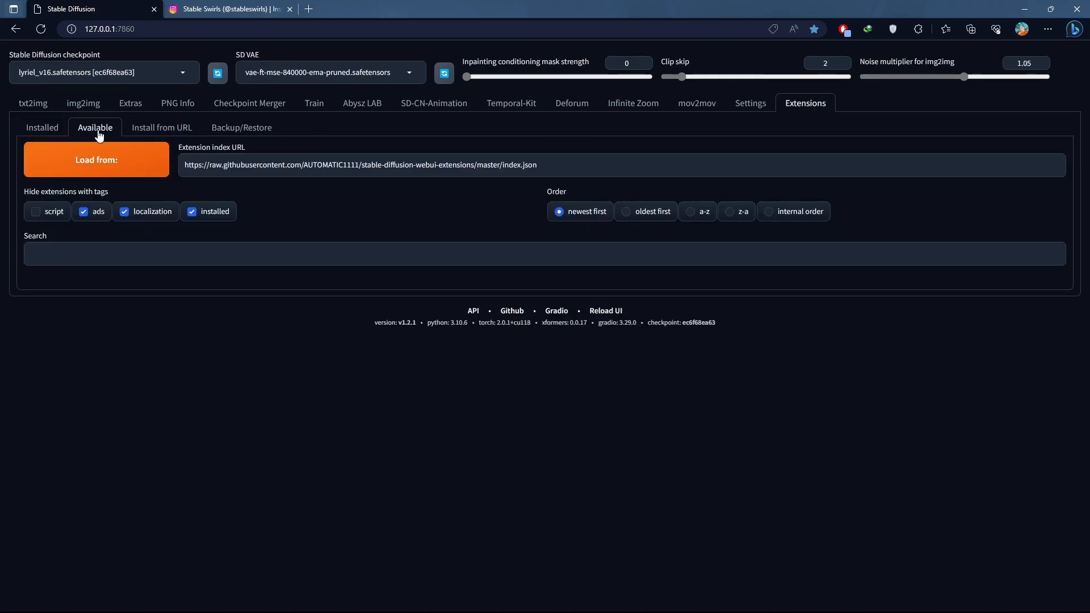
pyautogui.click(95, 156)
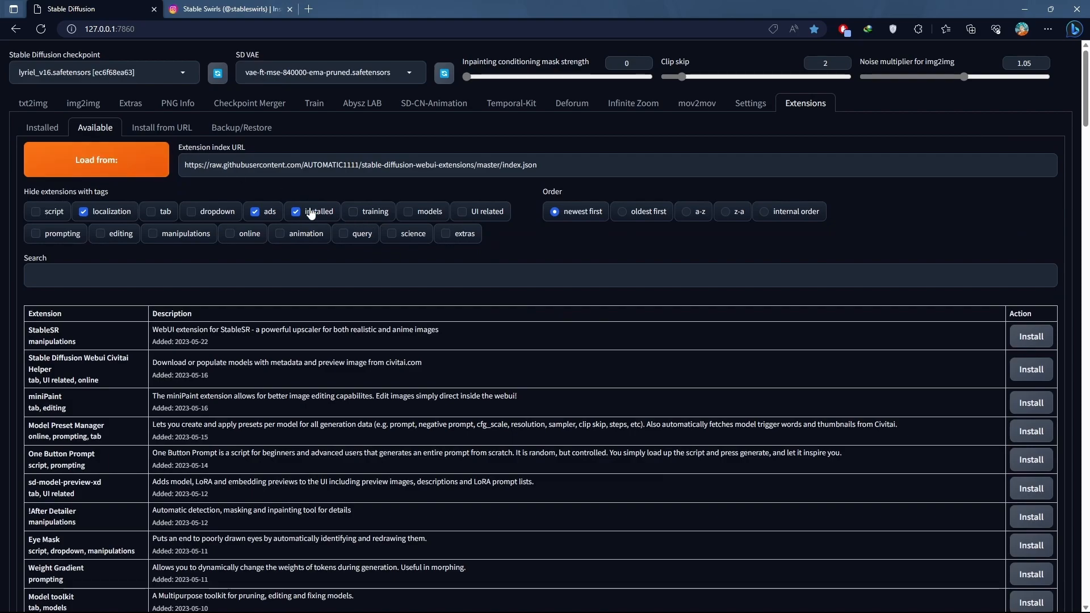
pyautogui.click(312, 211)
pyautogui.click(369, 279)
pyautogui.write('deforum')
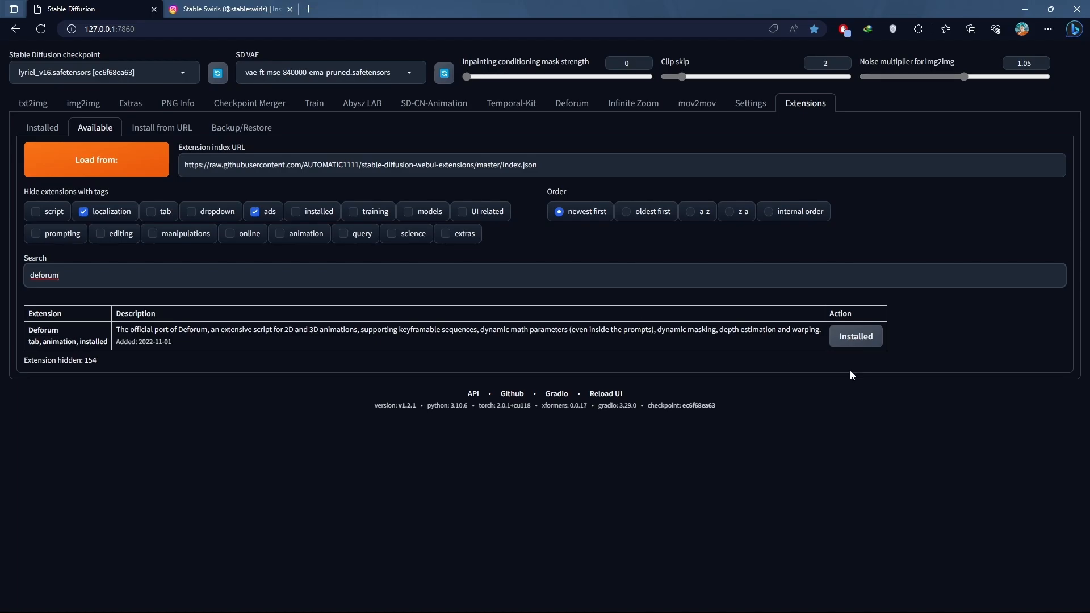
pyautogui.click(42, 127)
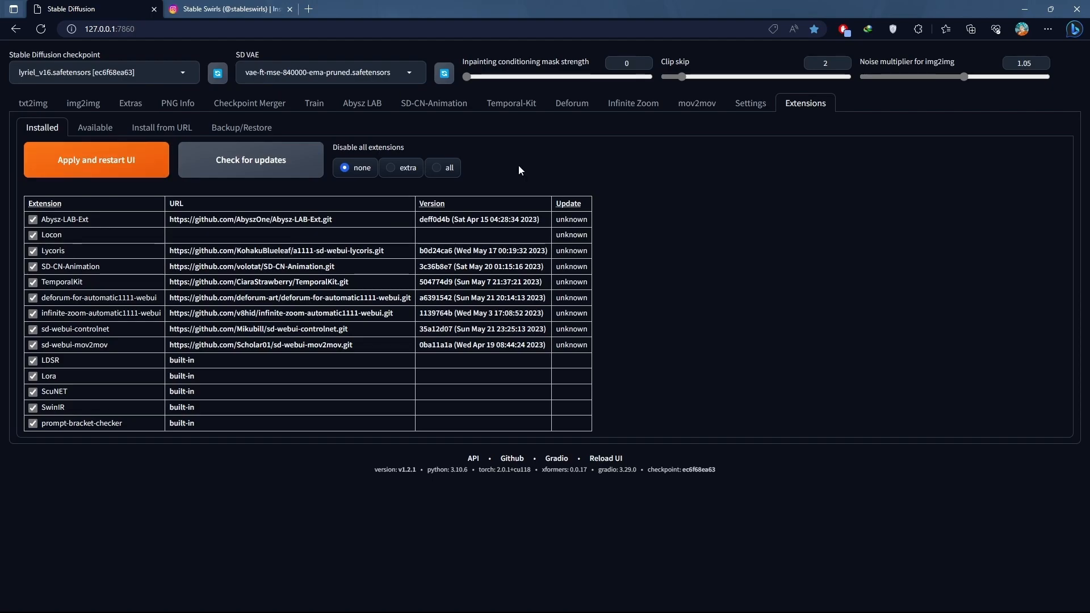
# - Open Deforum and set the run width to 576, the height to 1024 and the seed to 5579
pyautogui.click(571, 103)
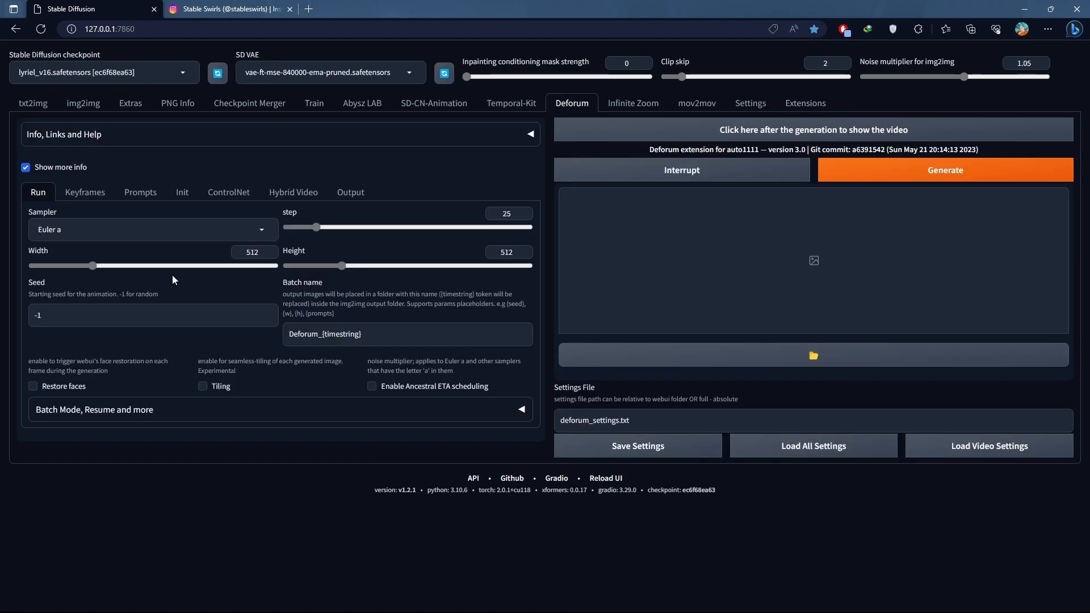
pyautogui.moveTo(340, 264); pyautogui.dragTo(401, 267)
pyautogui.moveTo(91, 266); pyautogui.dragTo(100, 267)
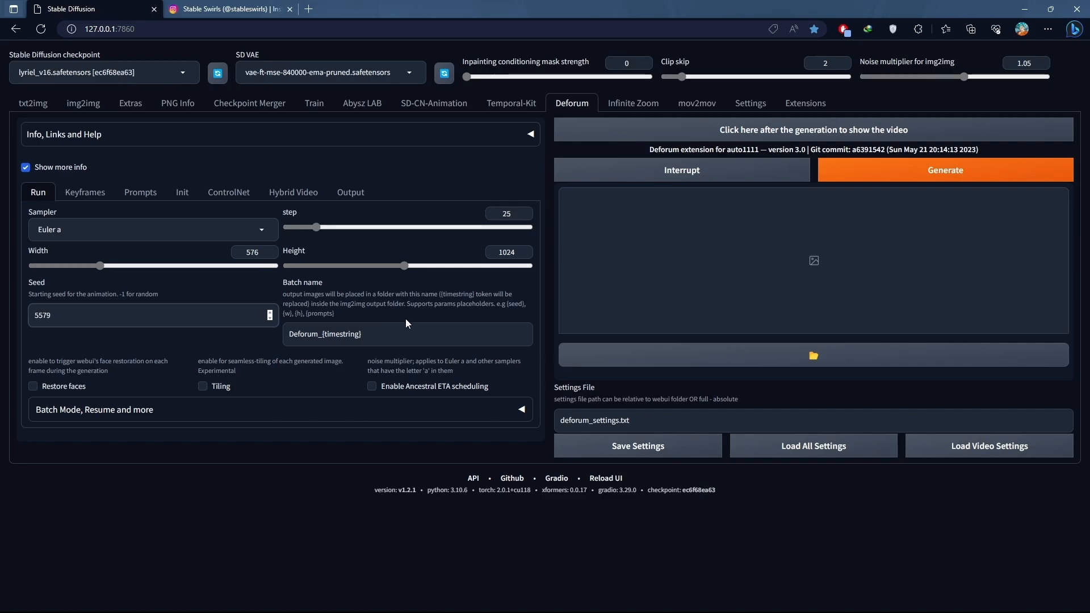
# - Replace the batch name with tutorial
pyautogui.moveTo(361, 333); pyautogui.dragTo(324, 334)
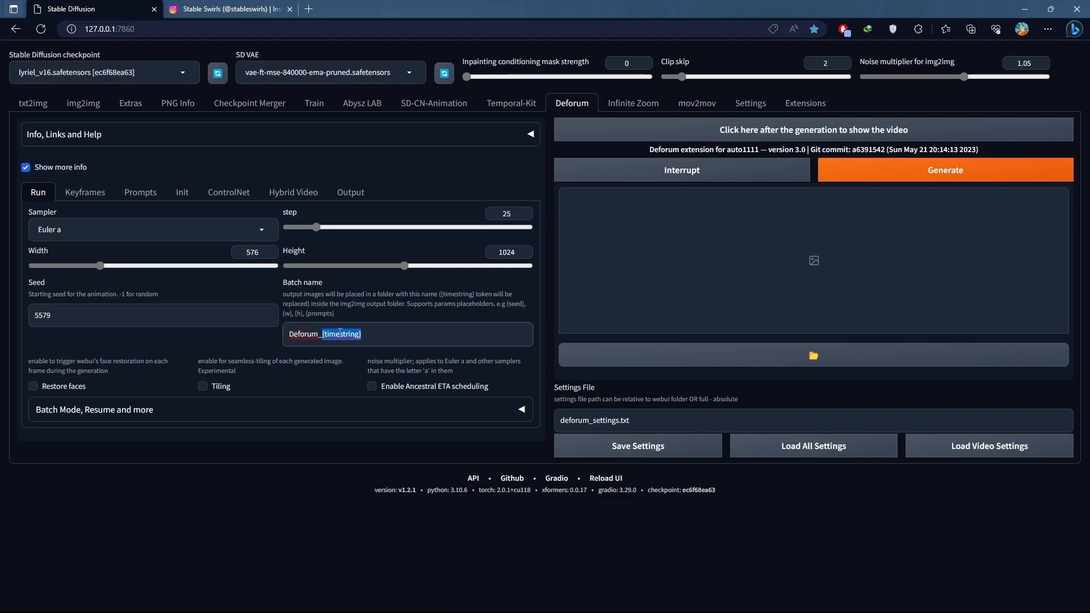
pyautogui.tripleClick(382, 333)
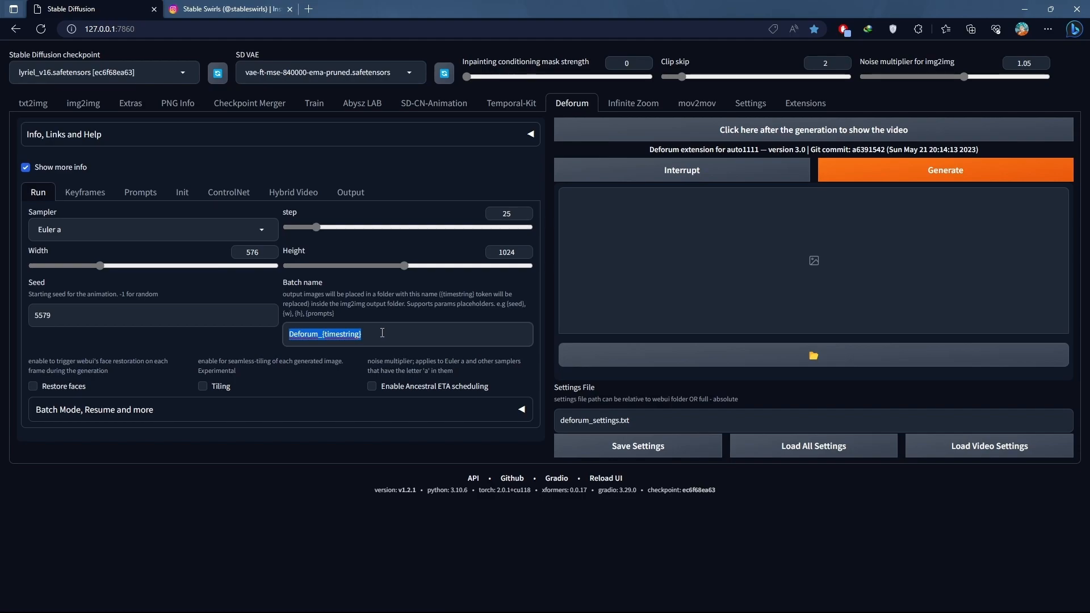
pyautogui.write('tutorial')
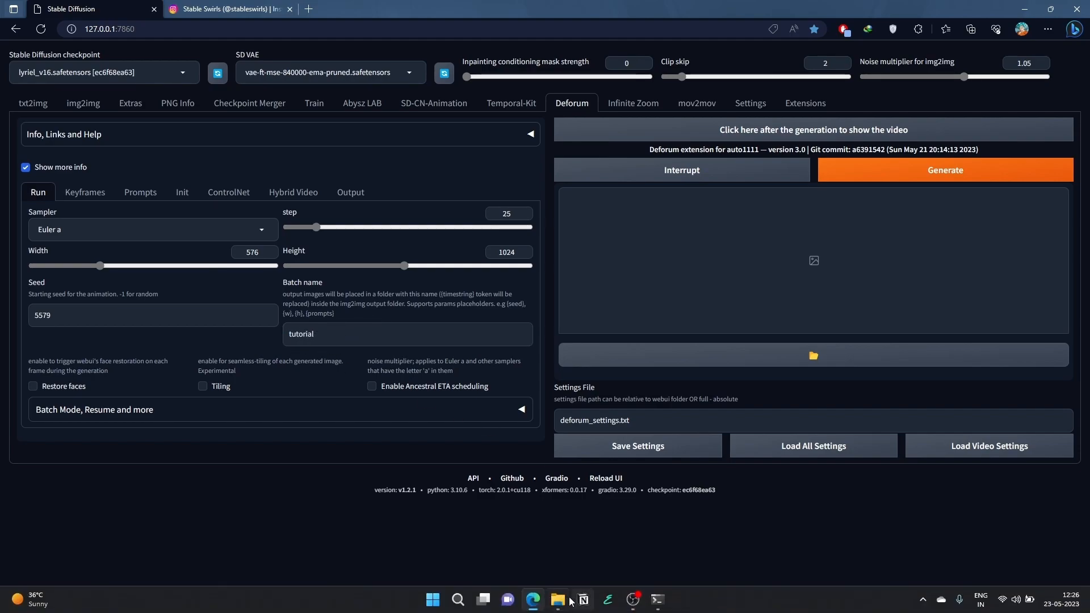
# - Look into the img2img-images output folder where batch folders are stored, and return to Deforum
pyautogui.click(559, 600)
pyautogui.doubleClick(206, 185)
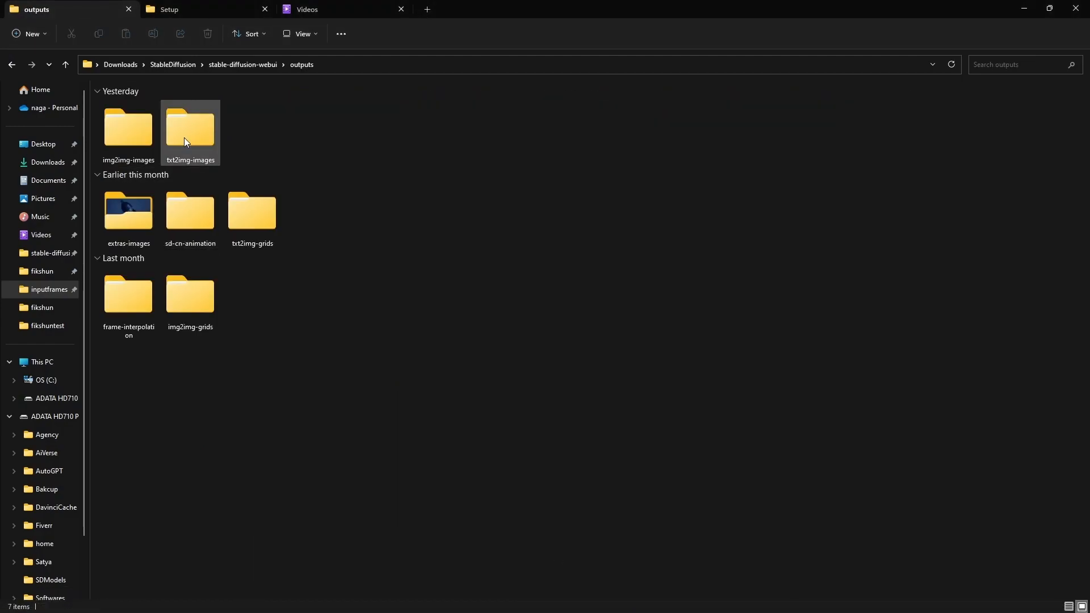
pyautogui.doubleClick(134, 124)
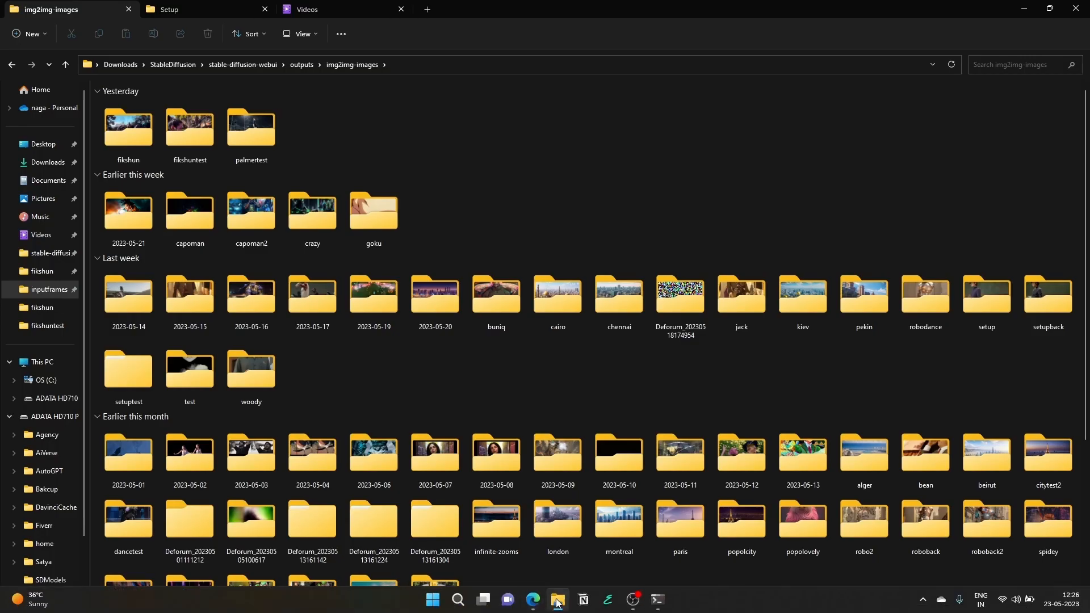
pyautogui.click(558, 601)
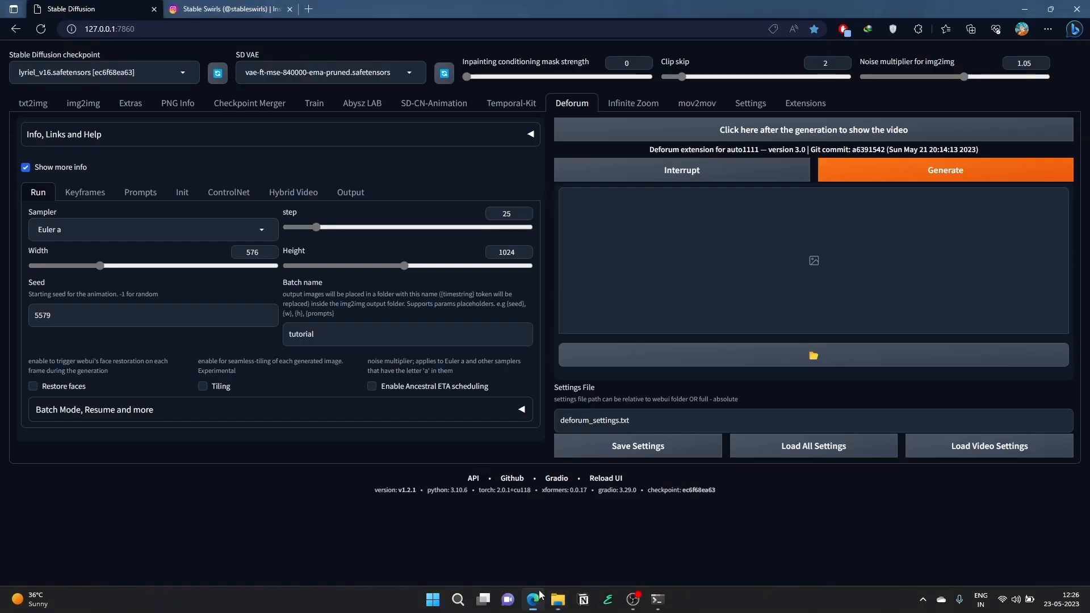
# - Set the 2D keyframe motion's zoom schedule to 0: (1)
pyautogui.click(89, 200)
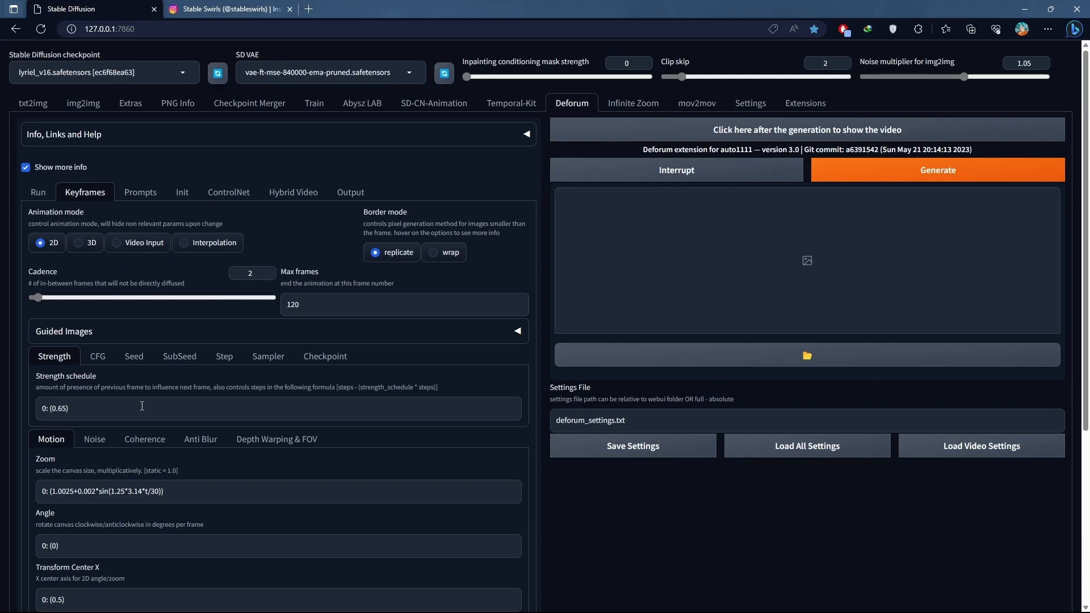
pyautogui.scroll(-2, 131, 398)
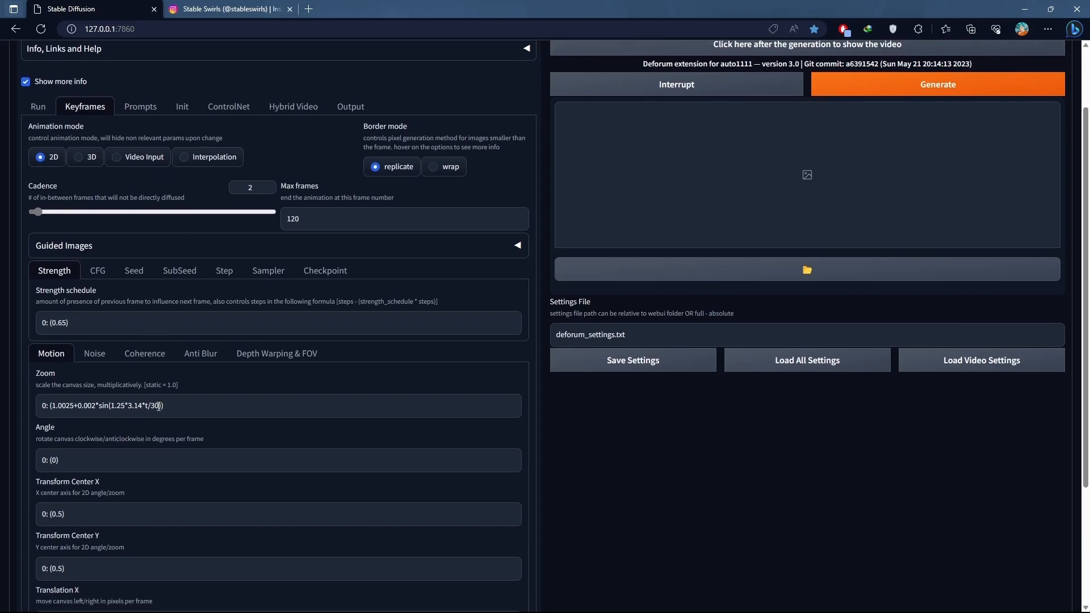
pyautogui.moveTo(163, 406); pyautogui.dragTo(55, 406)
pyautogui.press('BackSpace')
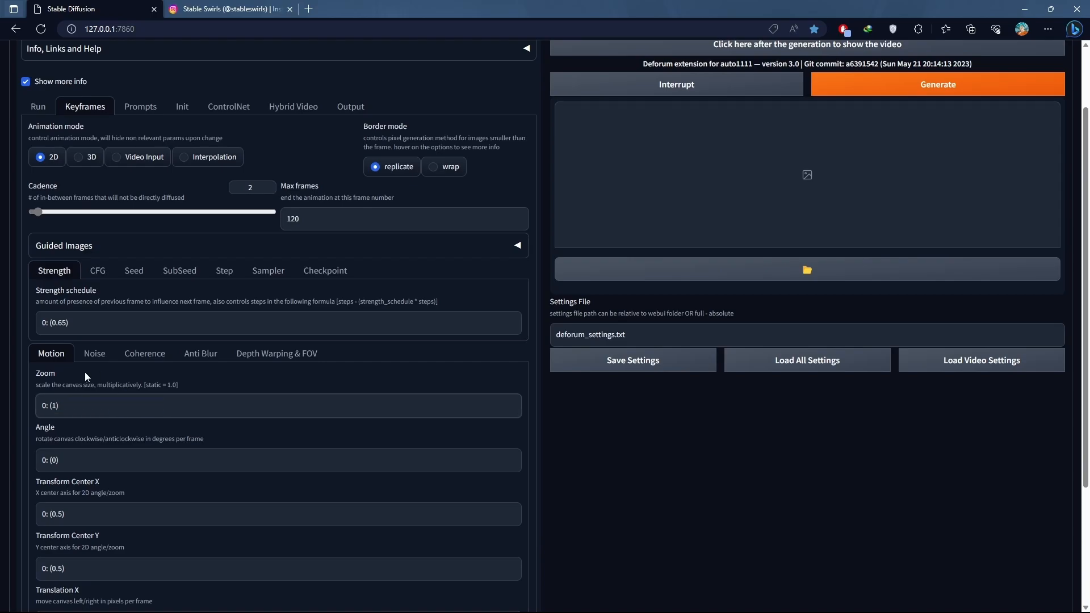
pyautogui.click(36, 368)
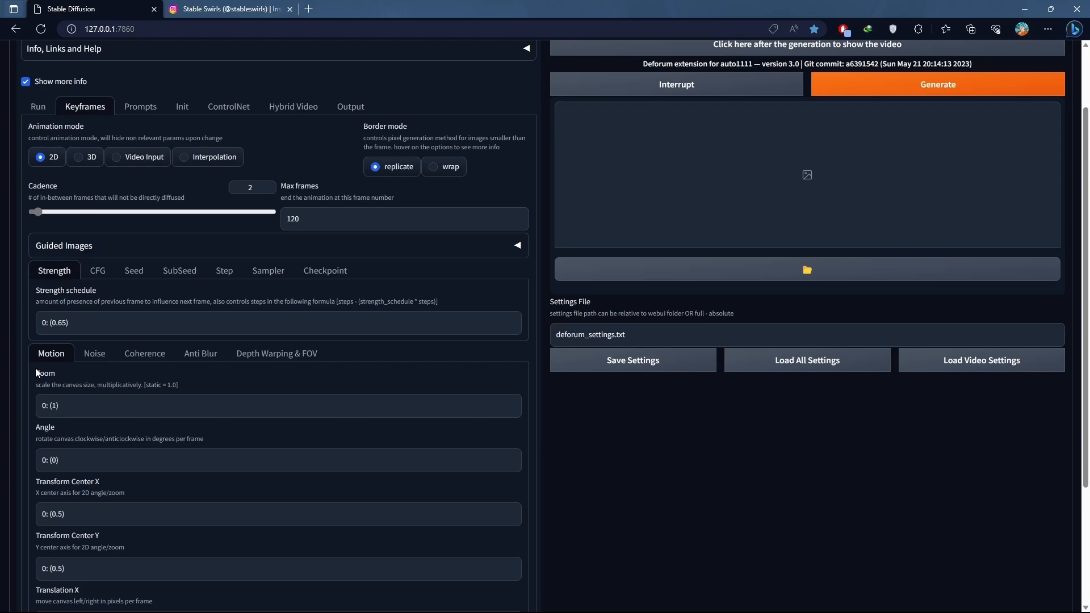
# - Set the keyframe noise schedule to 0: (0.02)
pyautogui.scroll(-3, 36, 370)
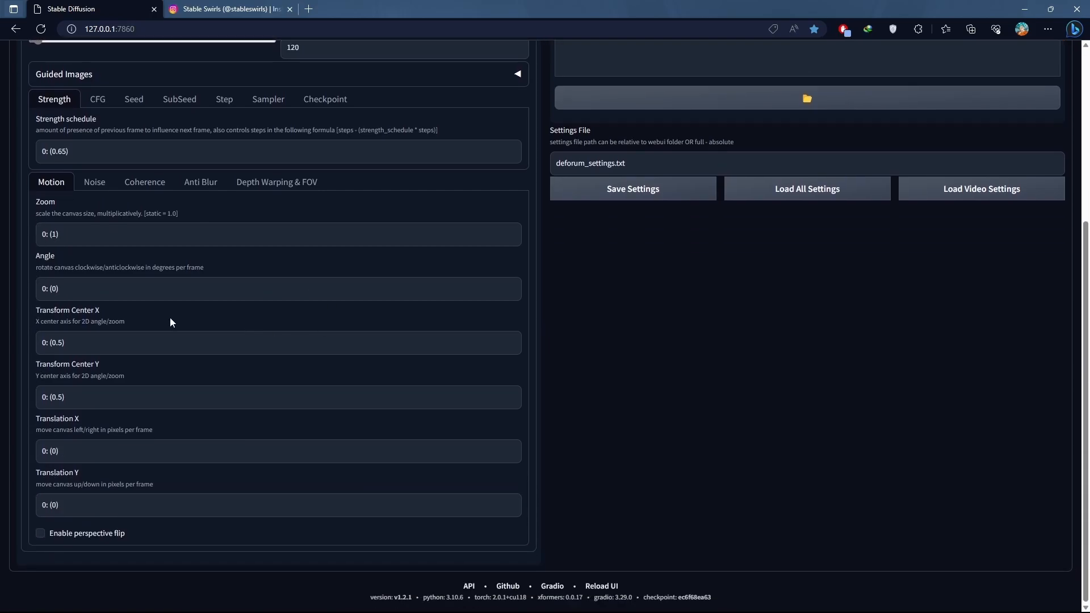
pyautogui.scroll(3, 55, 316)
pyautogui.click(89, 367)
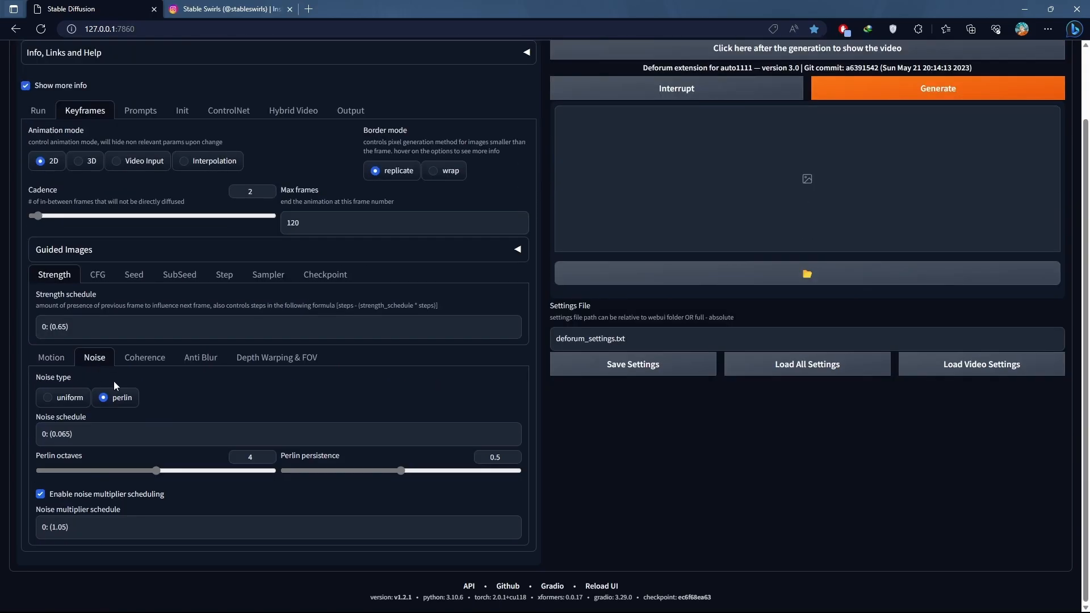
pyautogui.click(70, 434)
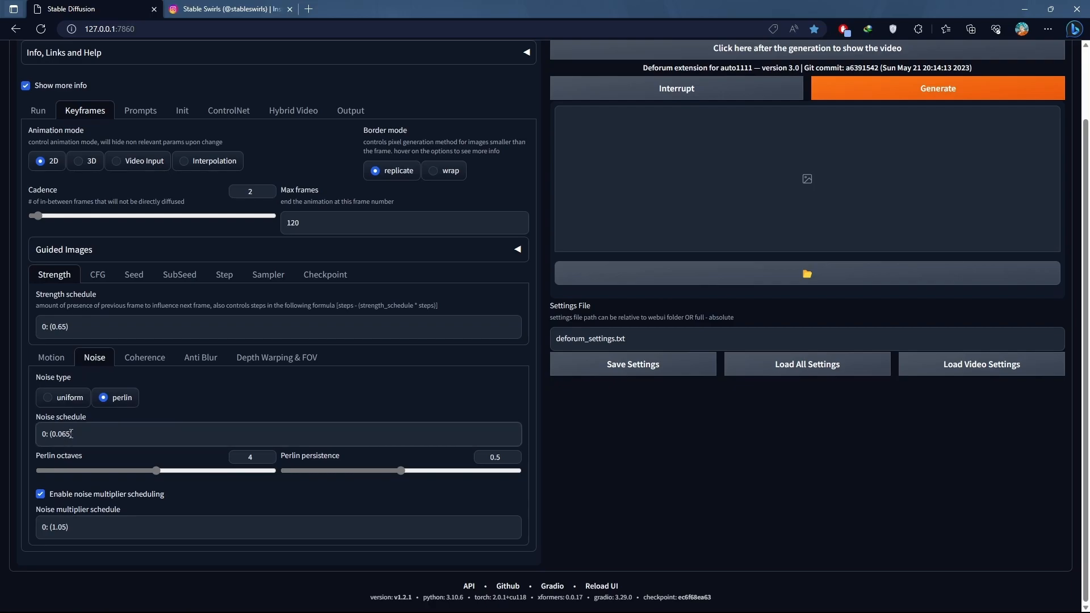
pyautogui.moveTo(71, 434); pyautogui.dragTo(65, 433)
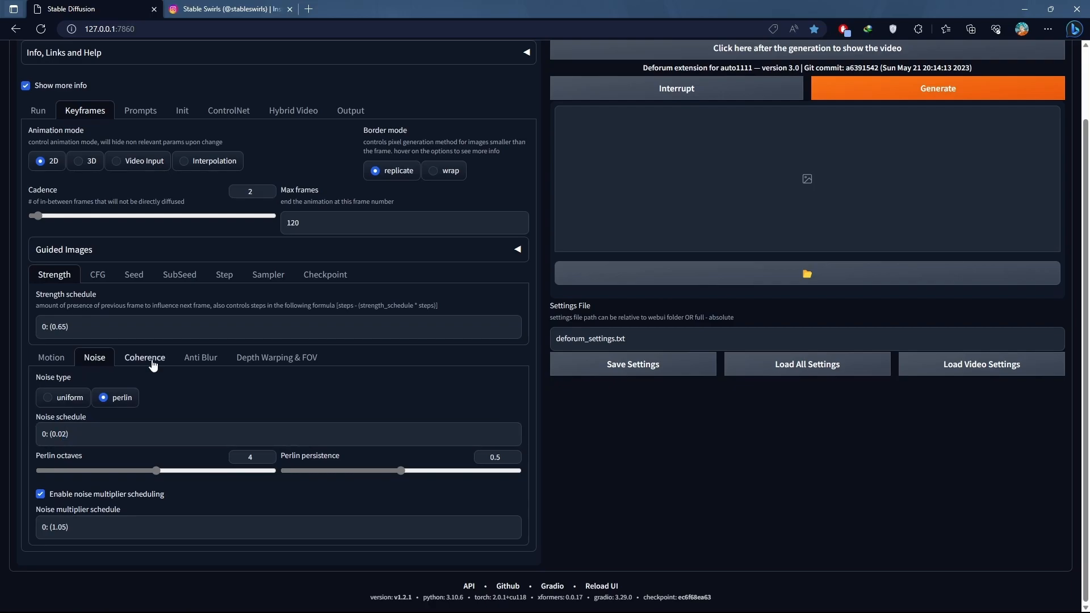
# - Set the color coherence in the keyframe settings to Video Input
pyautogui.click(149, 363)
pyautogui.click(247, 407)
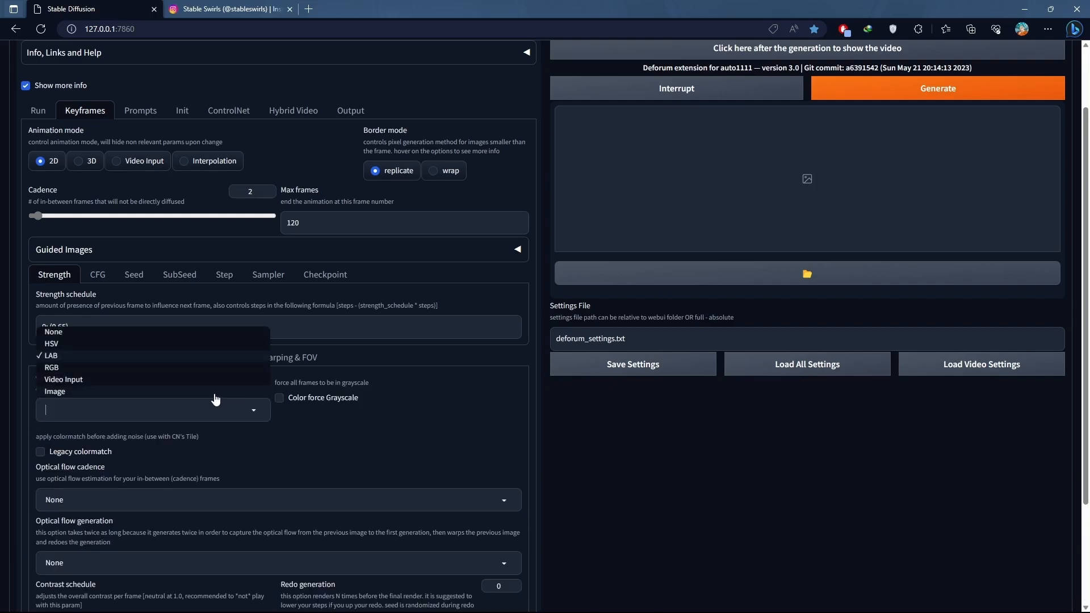
pyautogui.click(68, 379)
# - Set the anti-blur amount schedule to 0: (0.05)
pyautogui.click(200, 357)
pyautogui.click(61, 411)
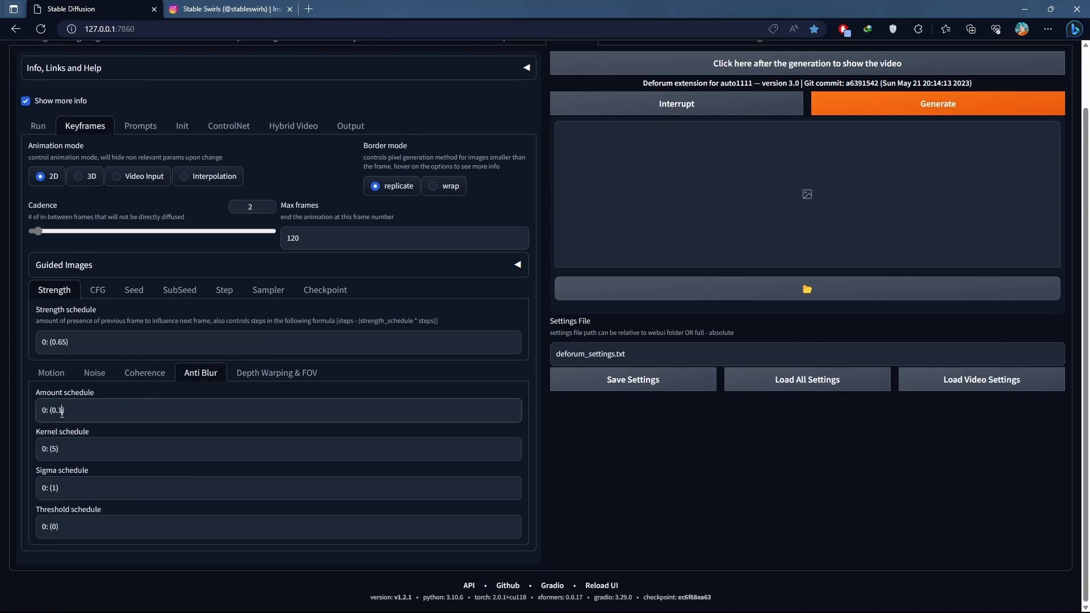
pyautogui.moveTo(61, 411); pyautogui.dragTo(60, 410)
pyautogui.write('05')
# - Set the value in the keyframe CFG scale schedule to 3
pyautogui.click(98, 289)
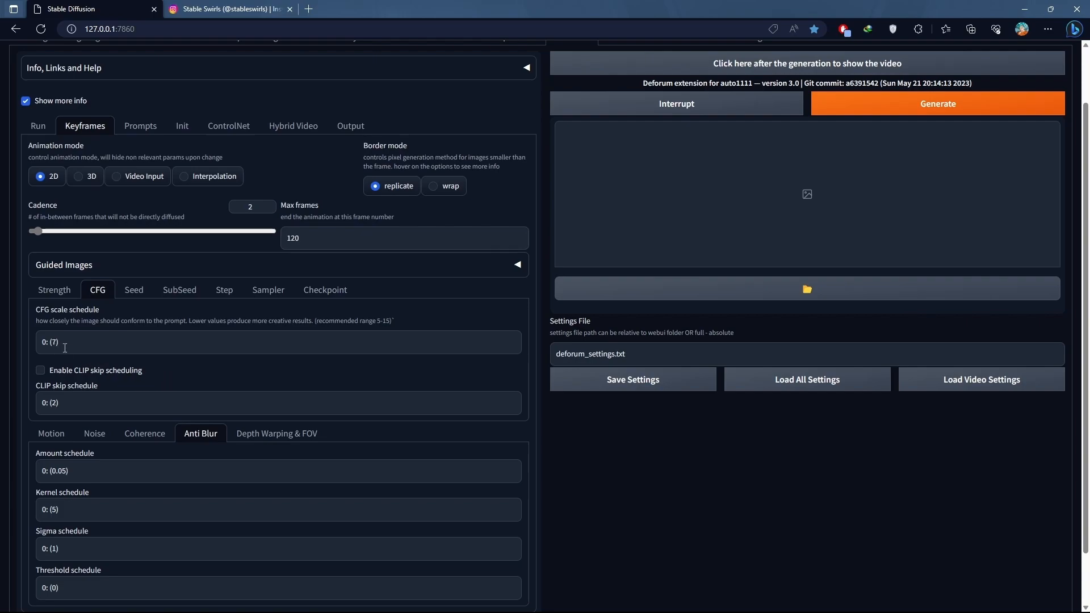
pyautogui.doubleClick(54, 343)
pyautogui.write('3')
pyautogui.click(137, 307)
# - Set the seed behavior to fixed and check the subseed and step schedules
pyautogui.click(134, 290)
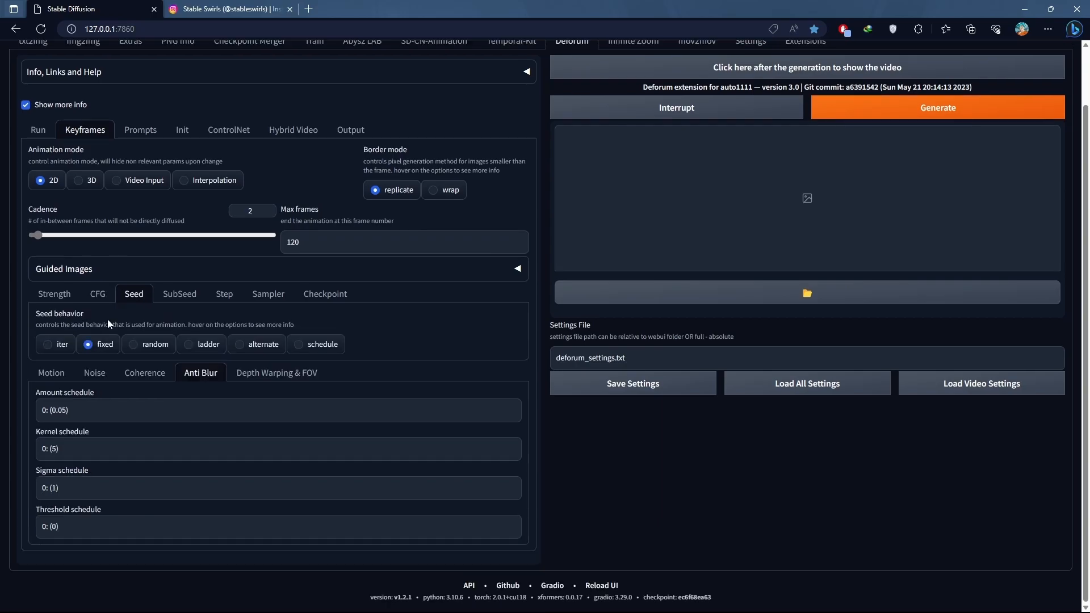
pyautogui.click(101, 346)
pyautogui.click(177, 296)
pyautogui.click(227, 298)
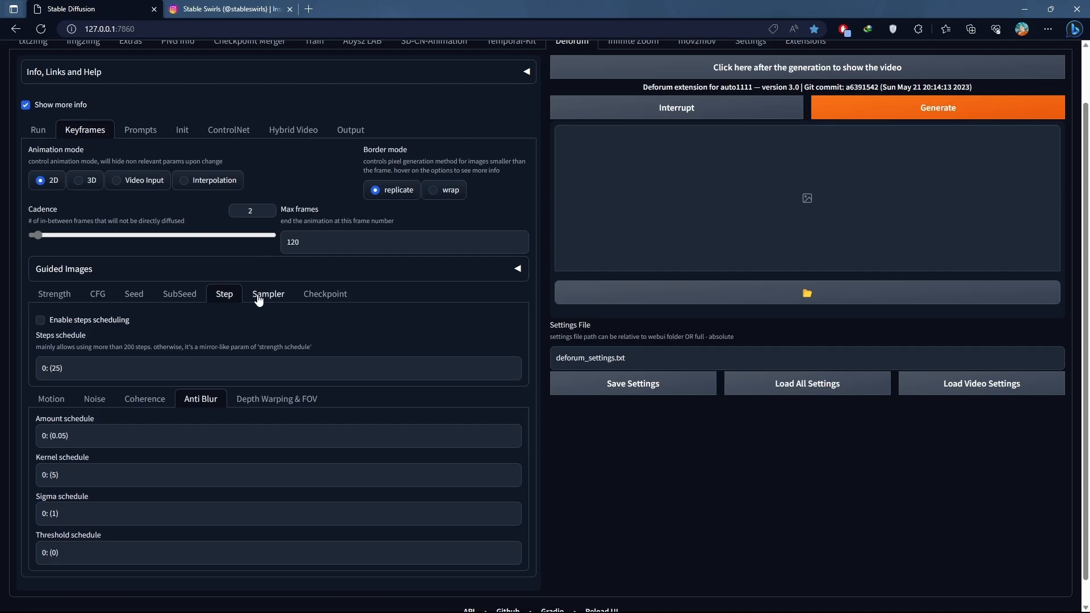
pyautogui.click(135, 294)
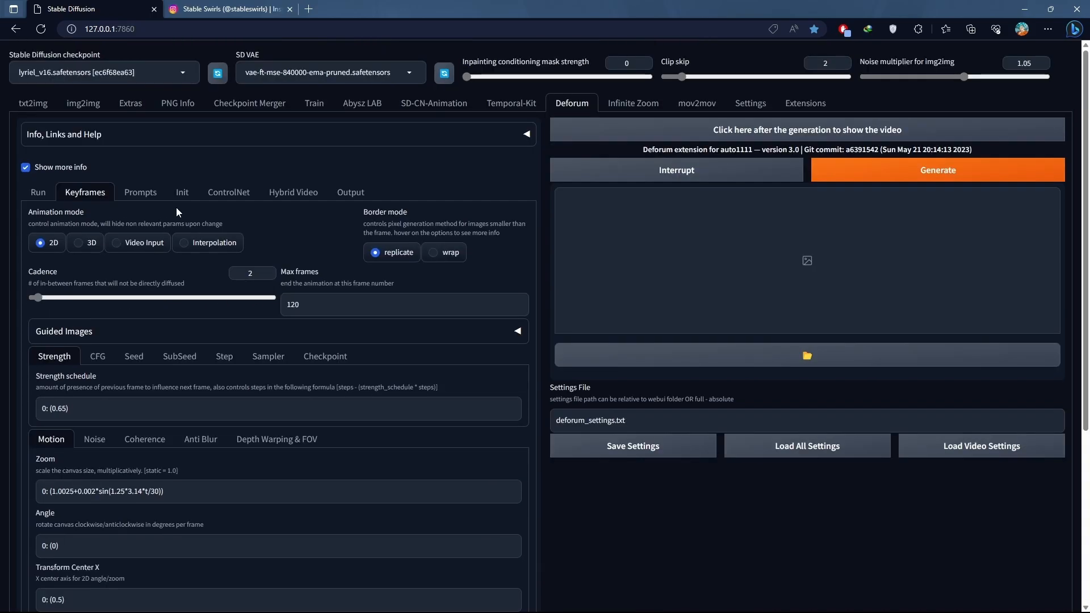
# - Copy the path of setup.mov from File Explorer and use D:\Stable Swirls\Insta\Setup\setup.mov as the video init path
pyautogui.click(181, 192)
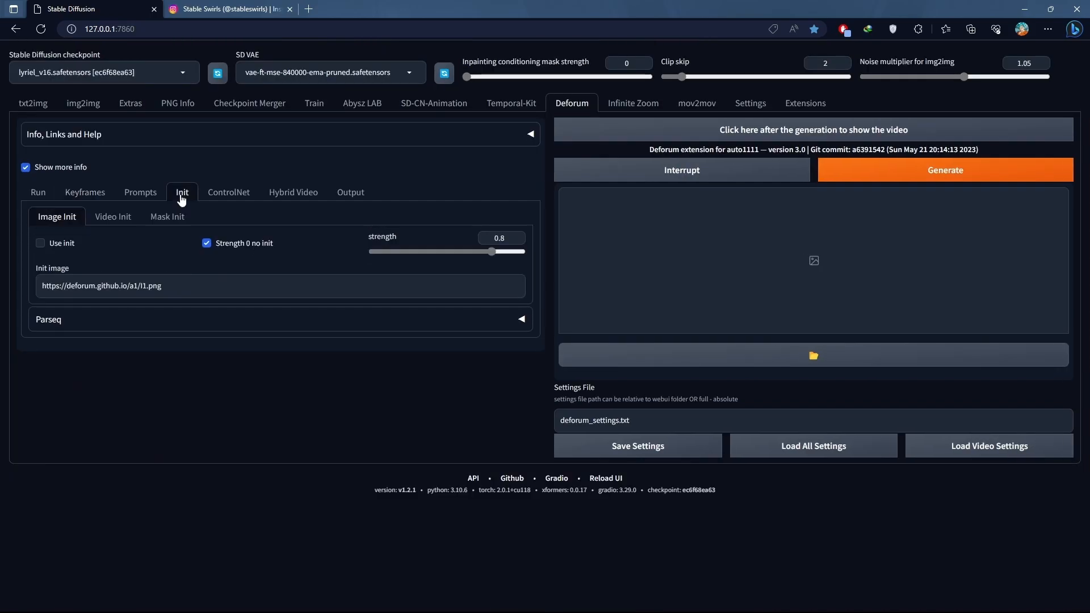
pyautogui.click(116, 217)
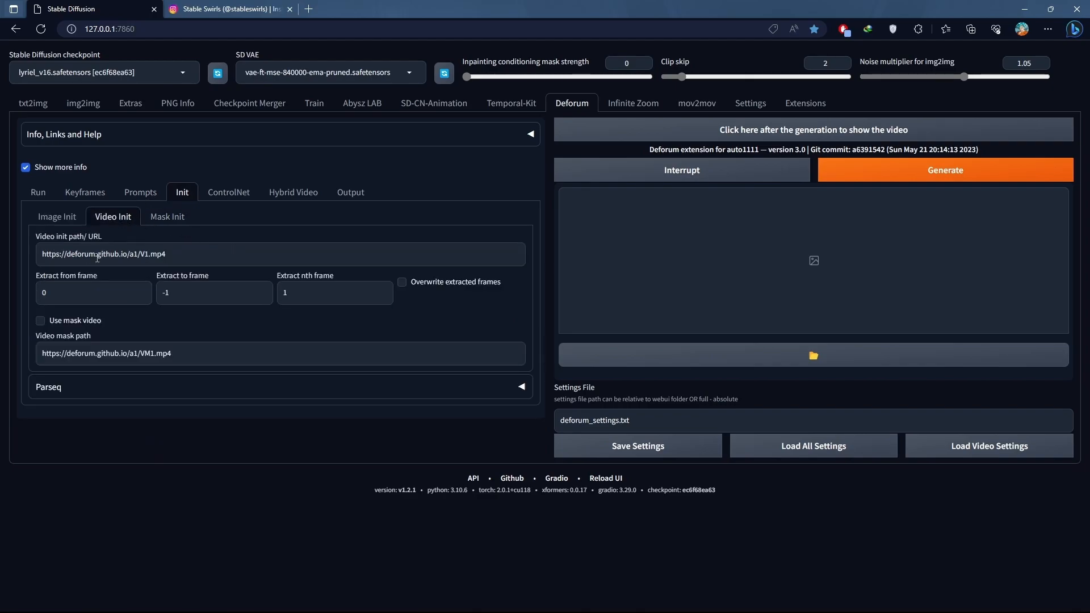
pyautogui.click(557, 598)
pyautogui.rightClick(560, 111)
pyautogui.click(602, 216)
pyautogui.hotkey('alt', 'Tab')
pyautogui.click(177, 260)
pyautogui.hotkey('ctrl', 'a')
pyautogui.hotkey('ctrl', 'v')
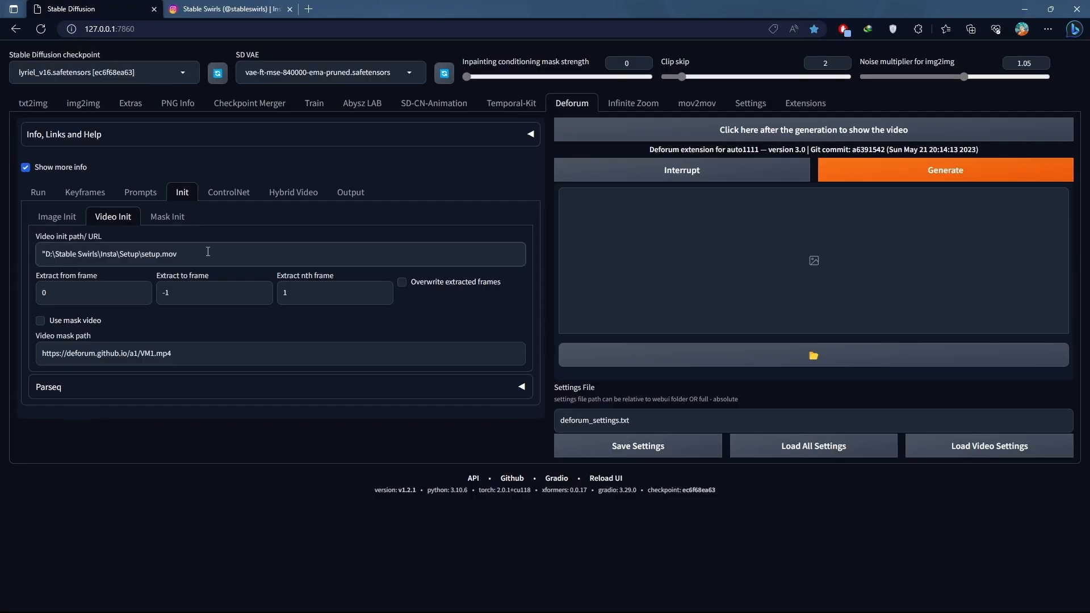
# - Set the hybrid video composite to Before Motion, enable Generate inputframes, and set the hybrid motion to Optical Flow
pyautogui.click(85, 192)
pyautogui.scroll(-1, 276, 170)
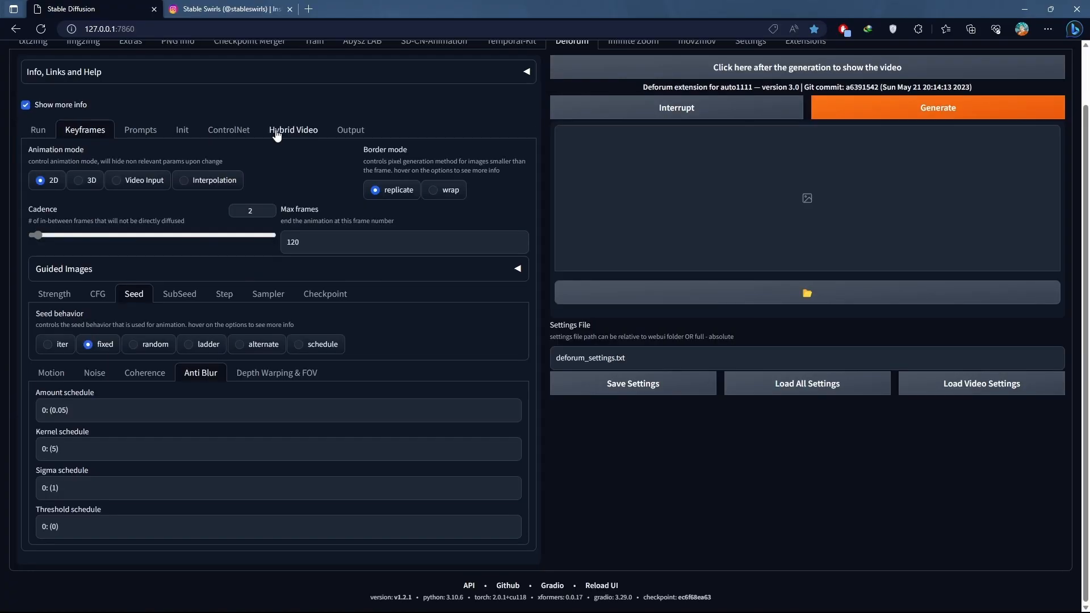
pyautogui.click(276, 132)
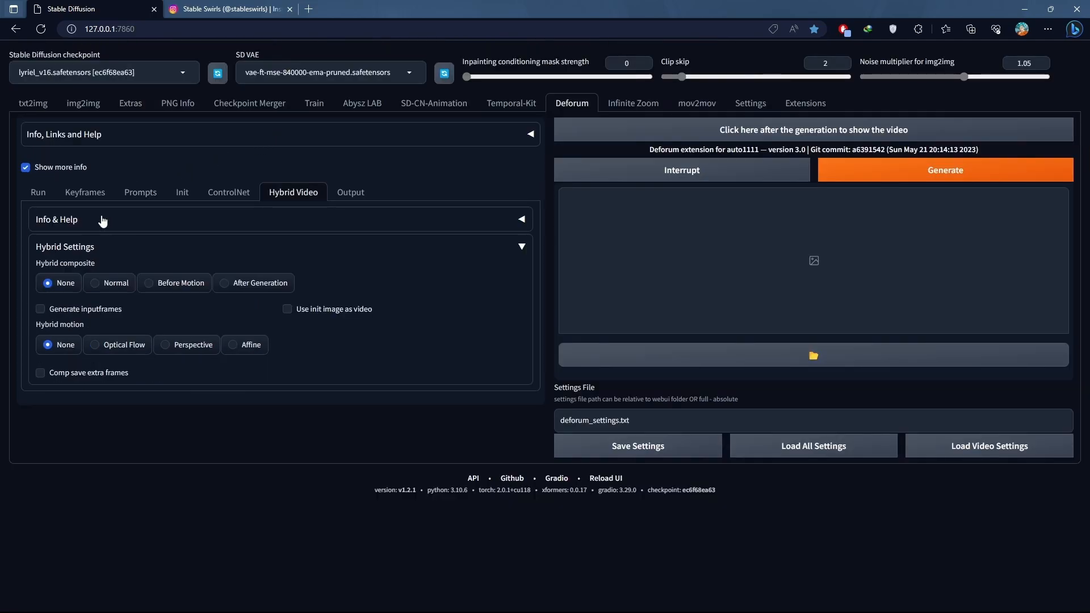
pyautogui.click(171, 293)
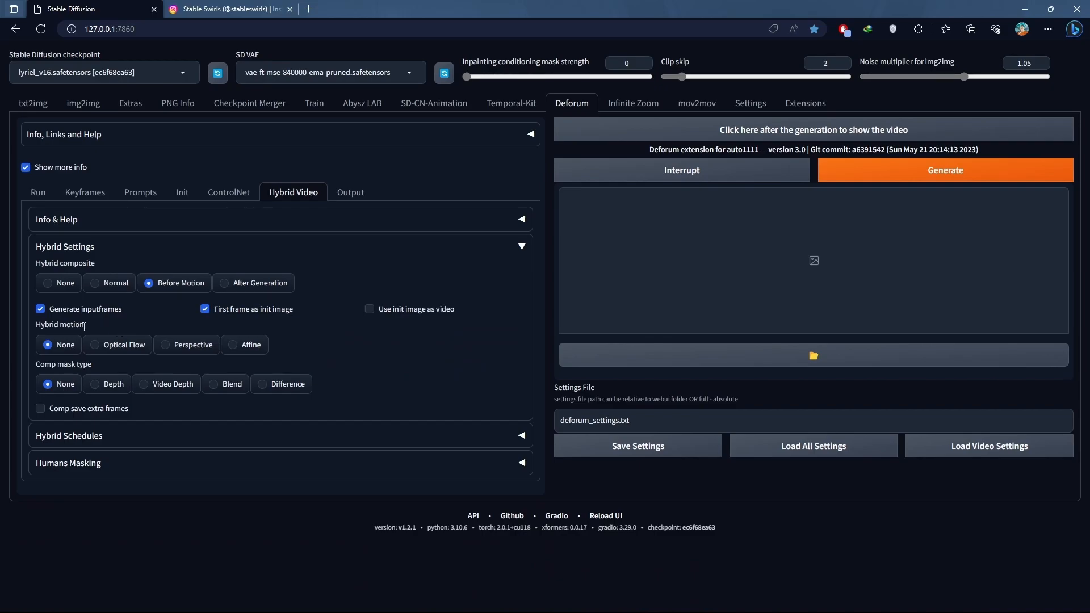
pyautogui.click(106, 348)
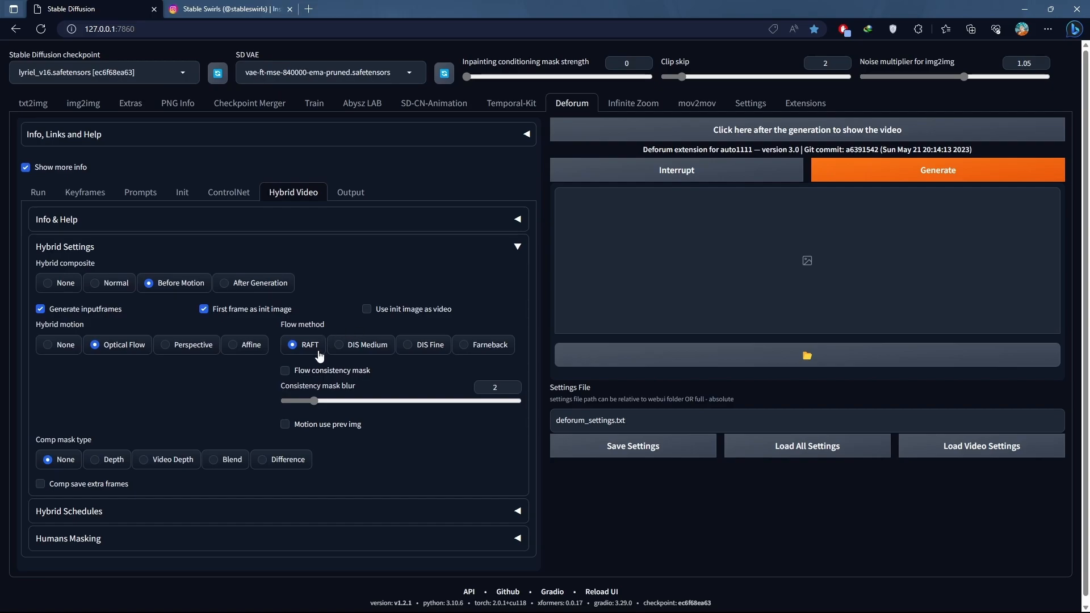
# - Set the value in the hybrid comp alpha schedule to 1
pyautogui.click(131, 513)
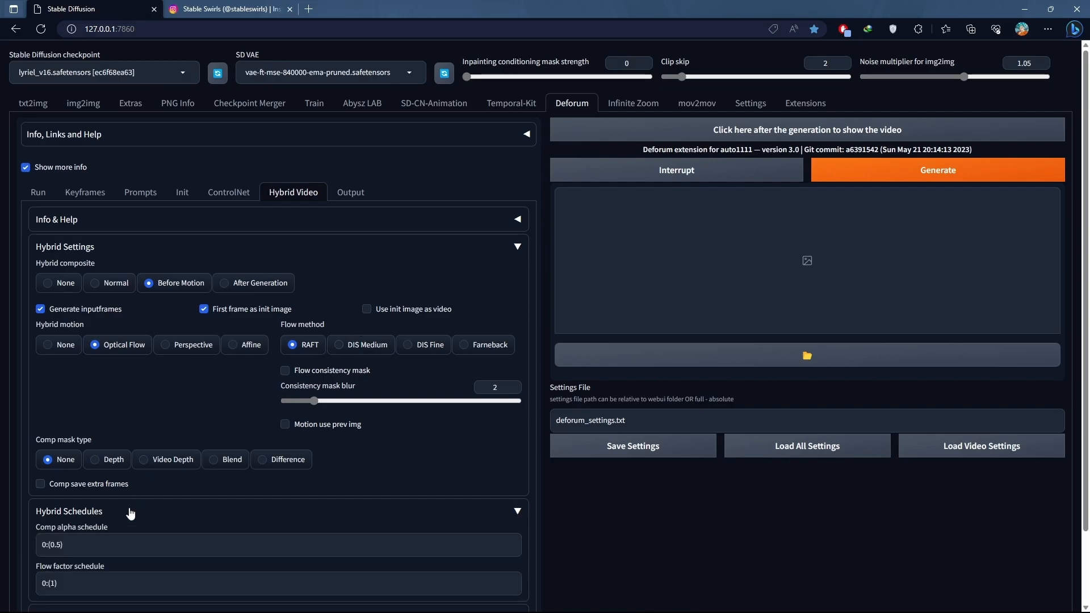
pyautogui.scroll(-2, 131, 512)
pyautogui.moveTo(60, 461); pyautogui.dragTo(52, 463)
pyautogui.write('1')
pyautogui.click(144, 435)
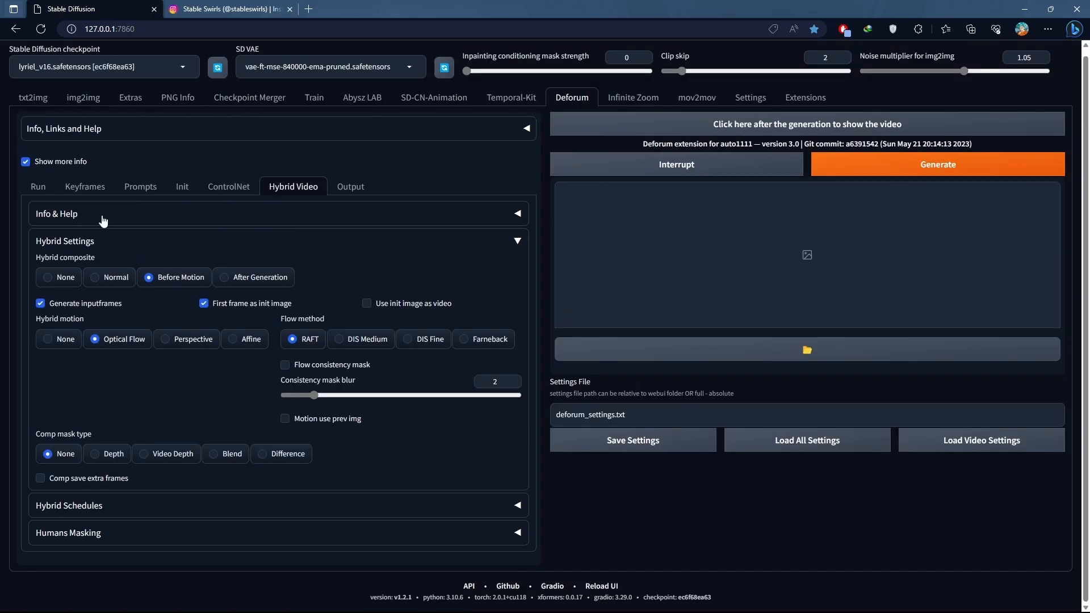
# - Set the keyframe cadence to 1
pyautogui.click(99, 193)
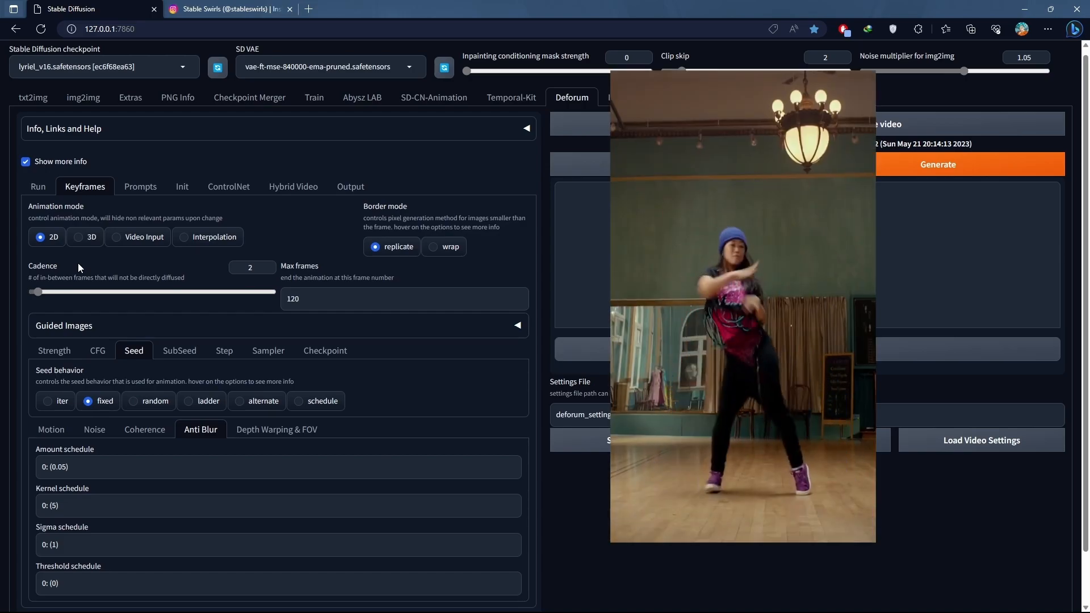
pyautogui.moveTo(39, 291); pyautogui.dragTo(20, 291)
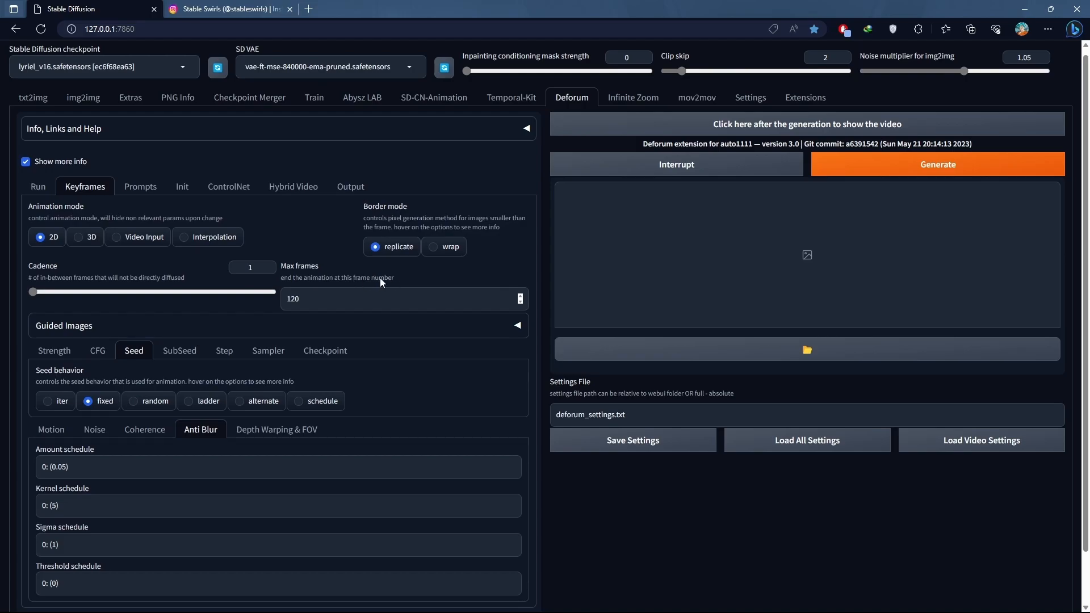
# - Examine the keyframe strength schedule and compare it with the denoising strength setting in img2img
pyautogui.click(56, 348)
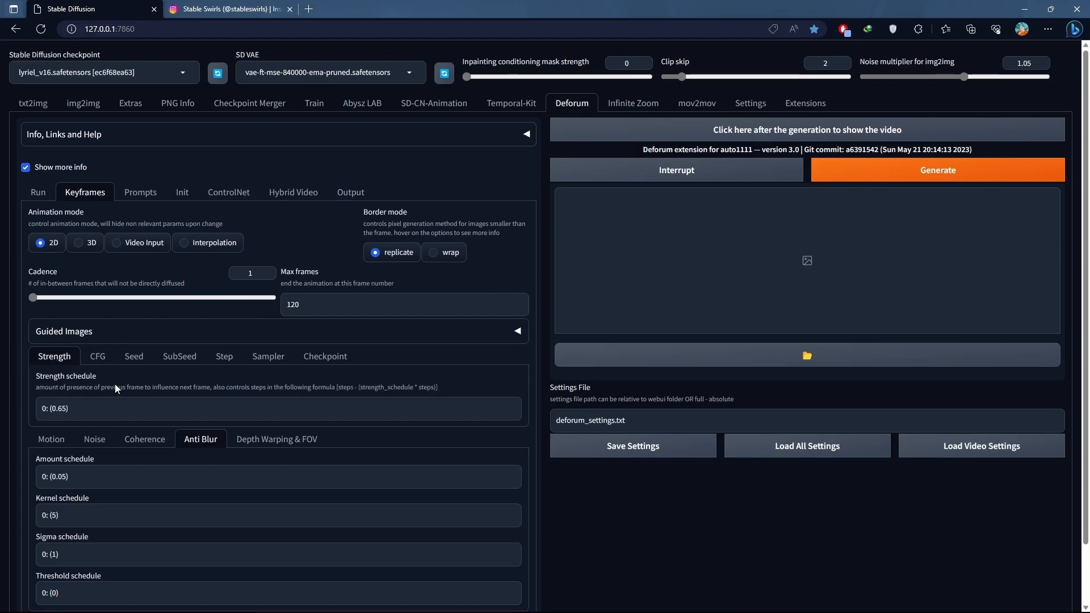
pyautogui.click(84, 100)
pyautogui.scroll(-5, 182, 334)
pyautogui.scroll(-2, 182, 334)
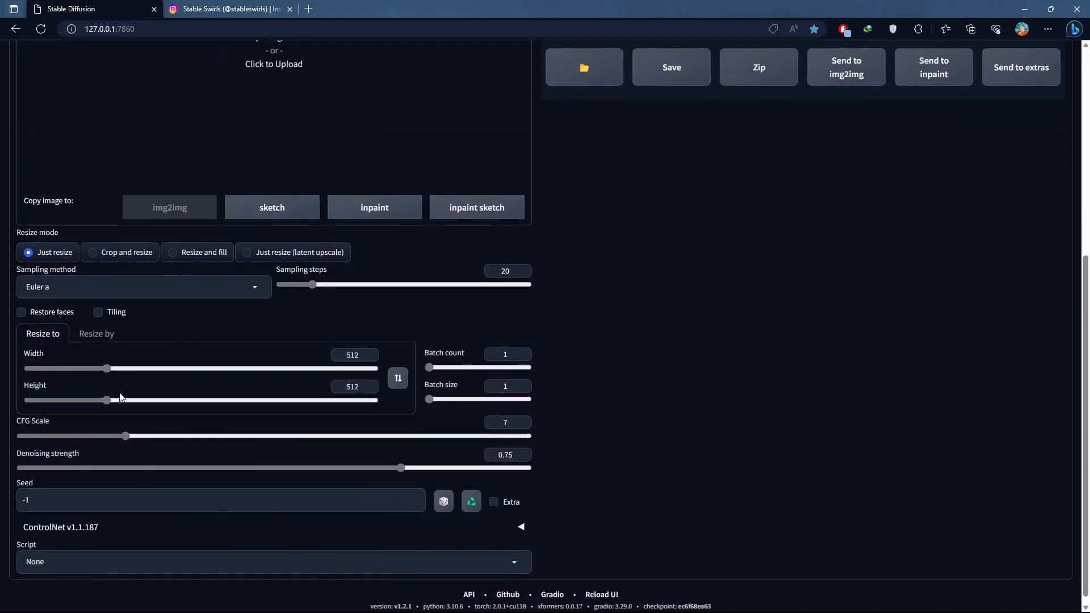
pyautogui.scroll(6, 438, 421)
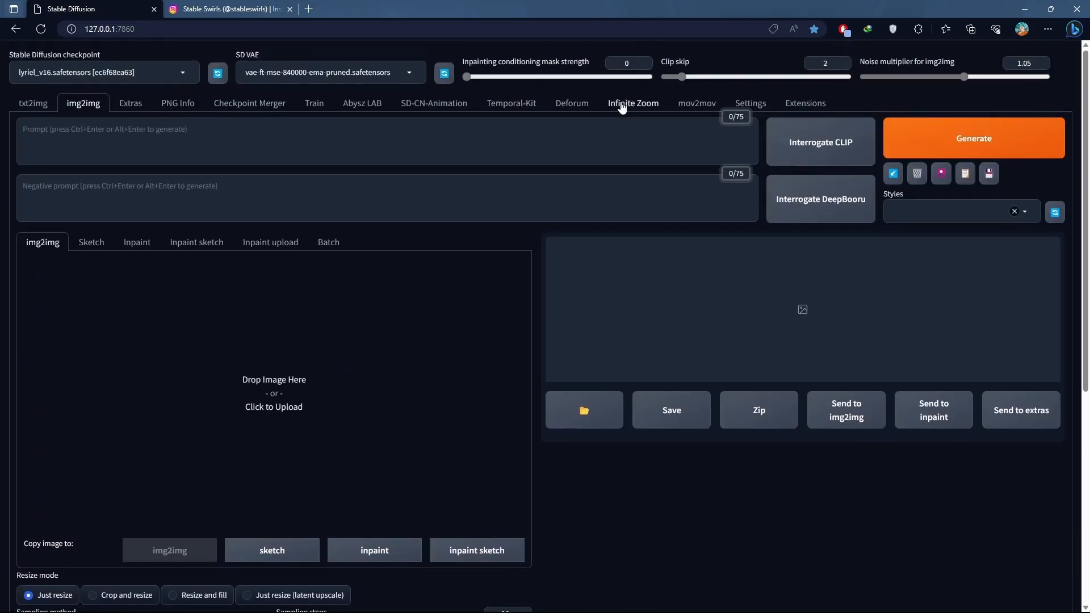
# - Return to Deforum, set the video output FPS to 24 and use the Init Video as the soundtrack
pyautogui.click(560, 107)
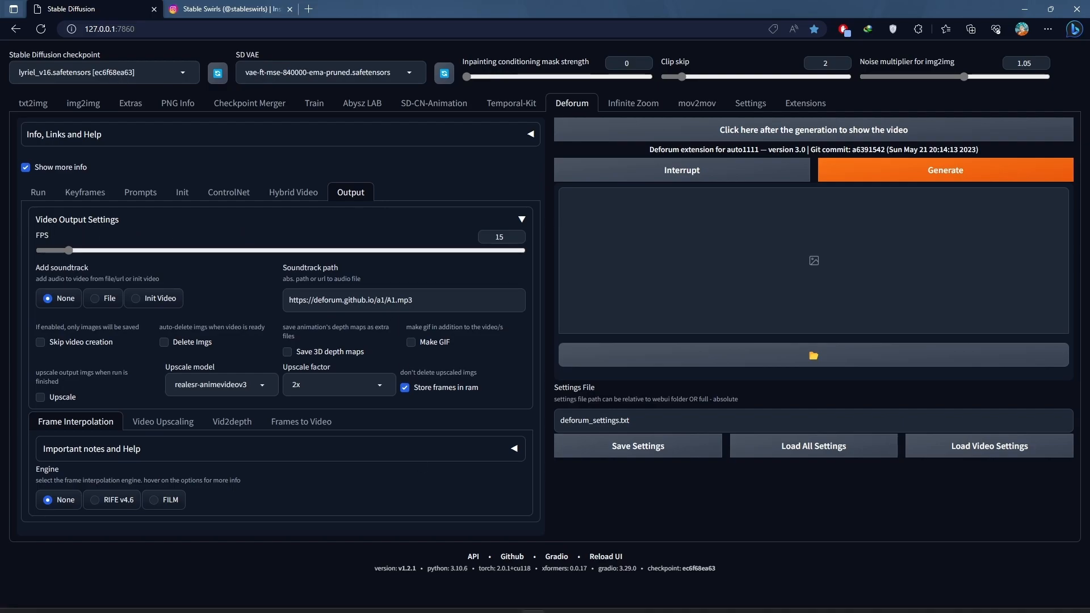
pyautogui.moveTo(67, 250); pyautogui.dragTo(87, 251)
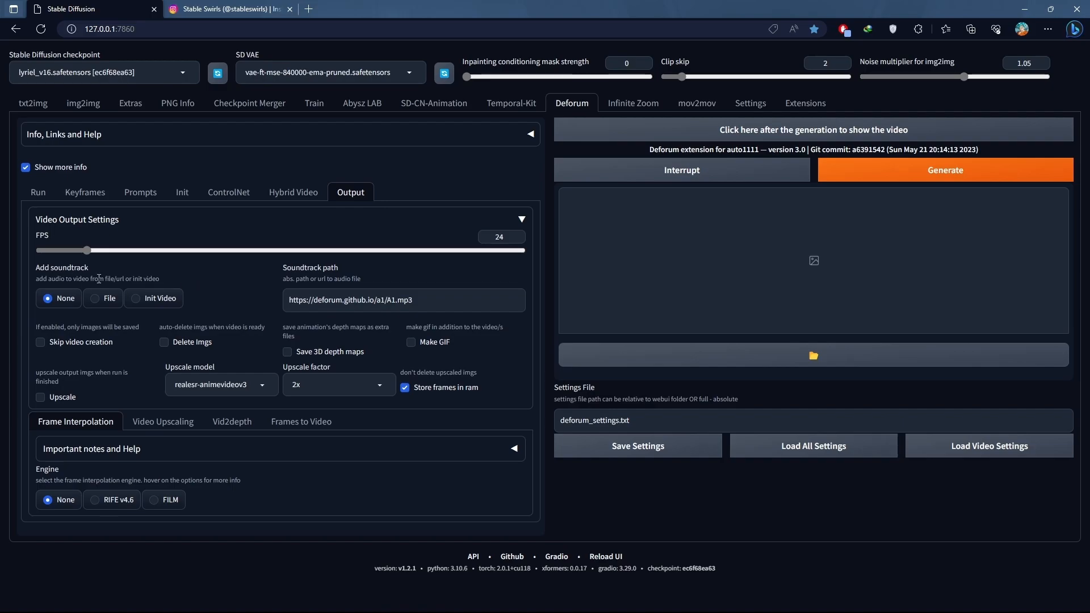
pyautogui.click(154, 299)
# - Review the frame-by-frame prompts and the run settings, and start generating the animation
pyautogui.click(140, 192)
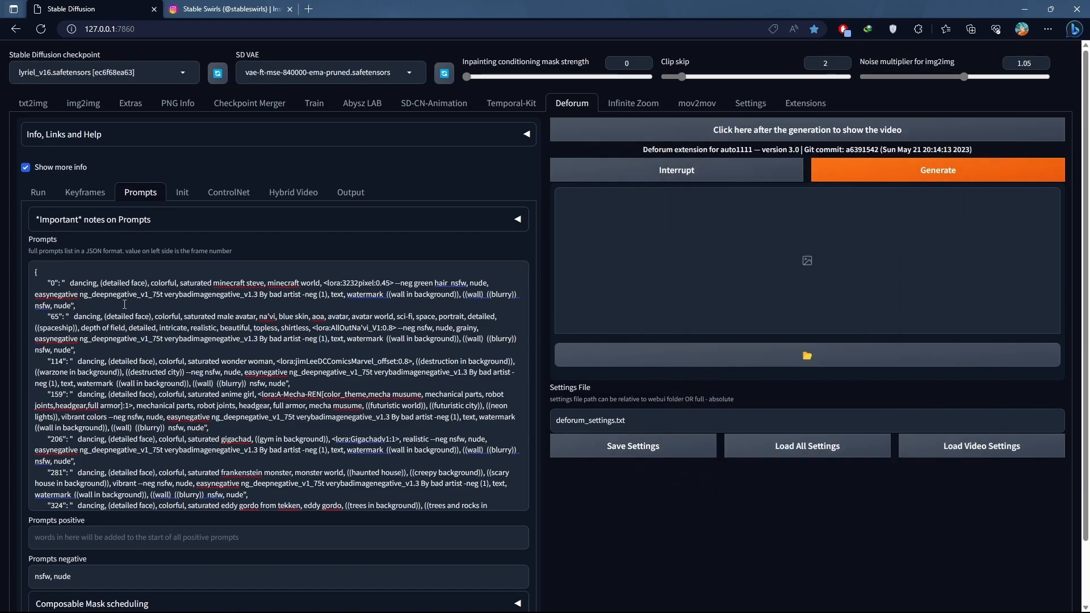
pyautogui.scroll(-1, 118, 305)
pyautogui.scroll(-3, 158, 305)
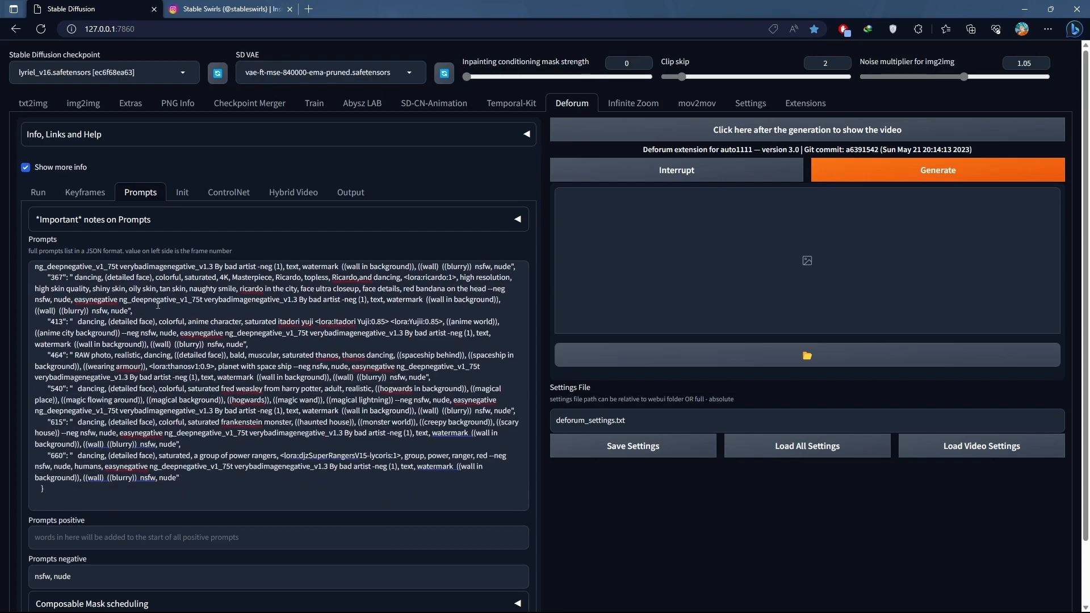
pyautogui.scroll(4, 177, 349)
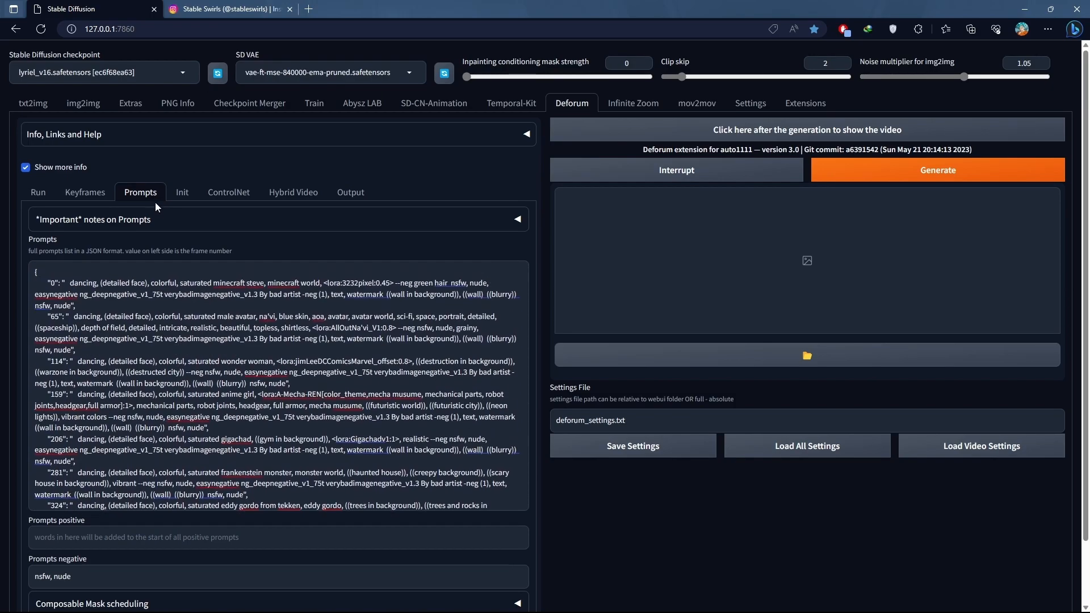
pyautogui.click(39, 192)
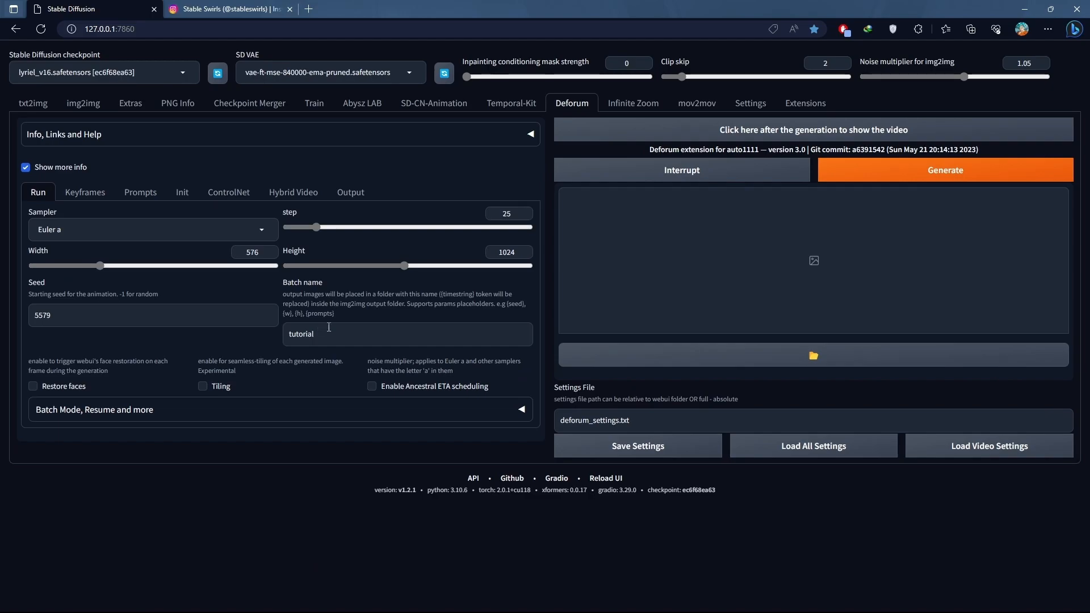
pyautogui.click(156, 198)
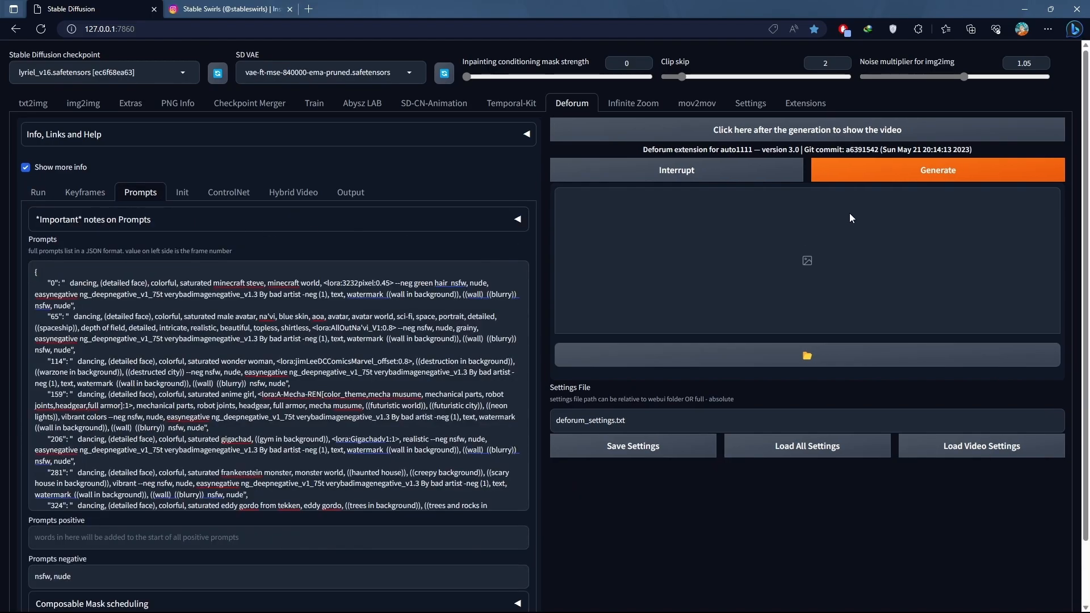
pyautogui.click(849, 179)
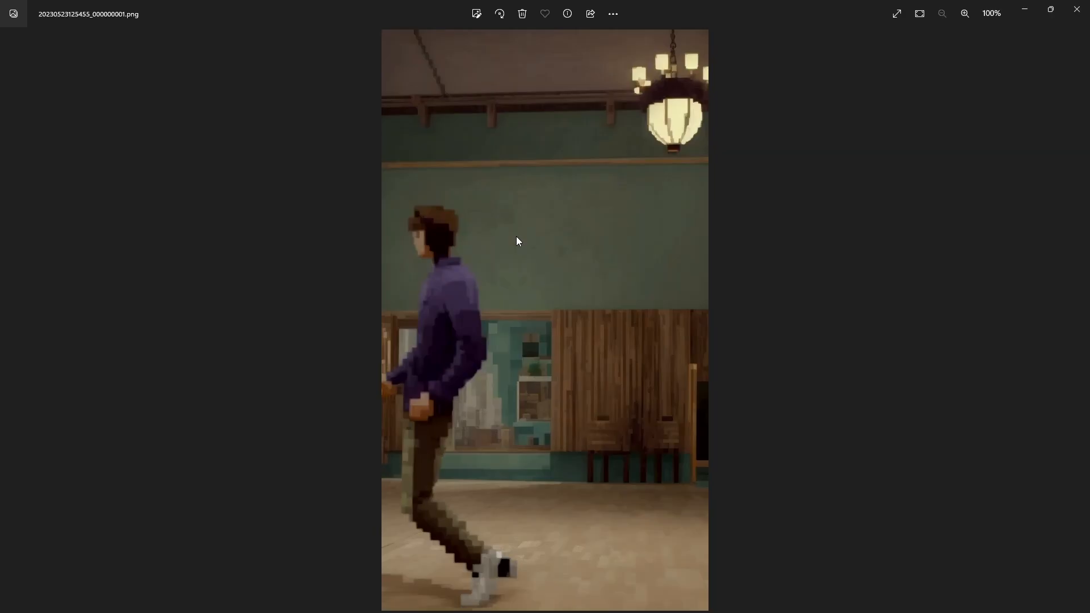
# - Browse the first generated frames in the image viewer, close it and return to the Stable Diffusion web UI
pyautogui.press('Right')
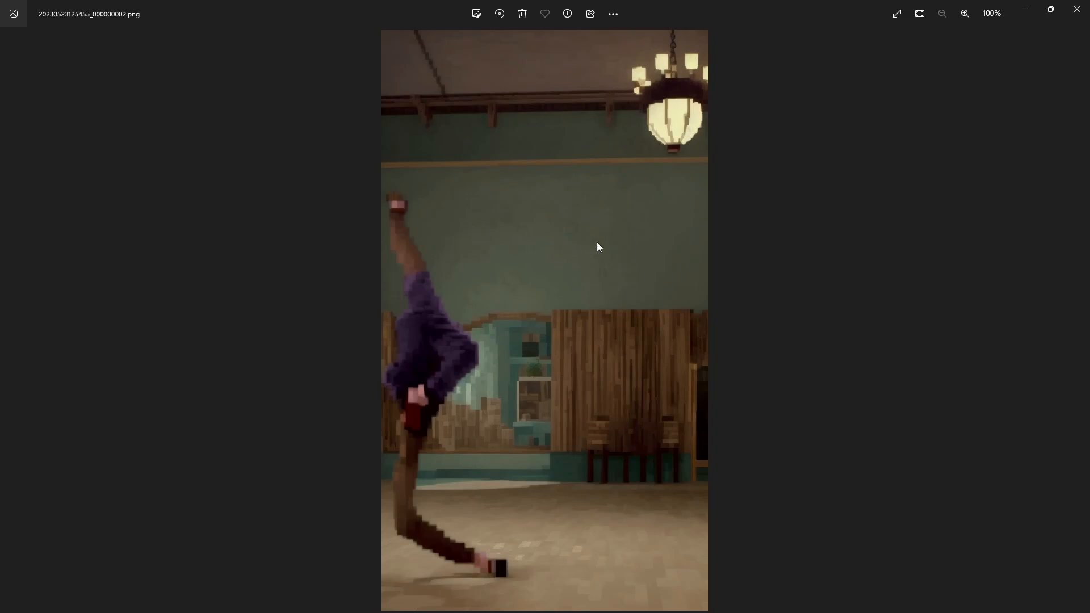
pyautogui.press('Right')
pyautogui.press('Right')
pyautogui.press('Right')
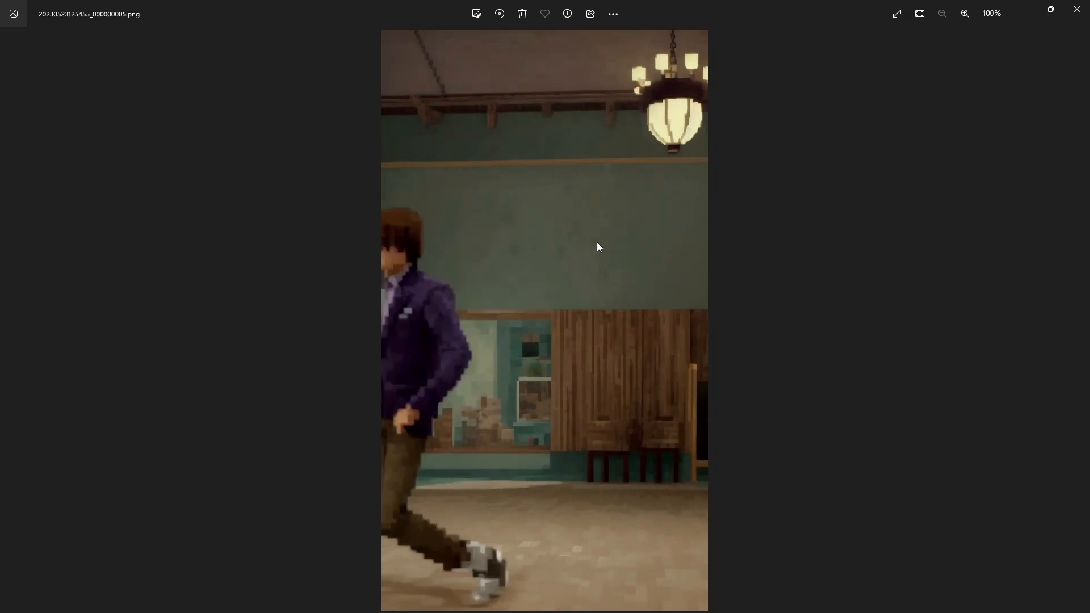
pyautogui.click(1077, 9)
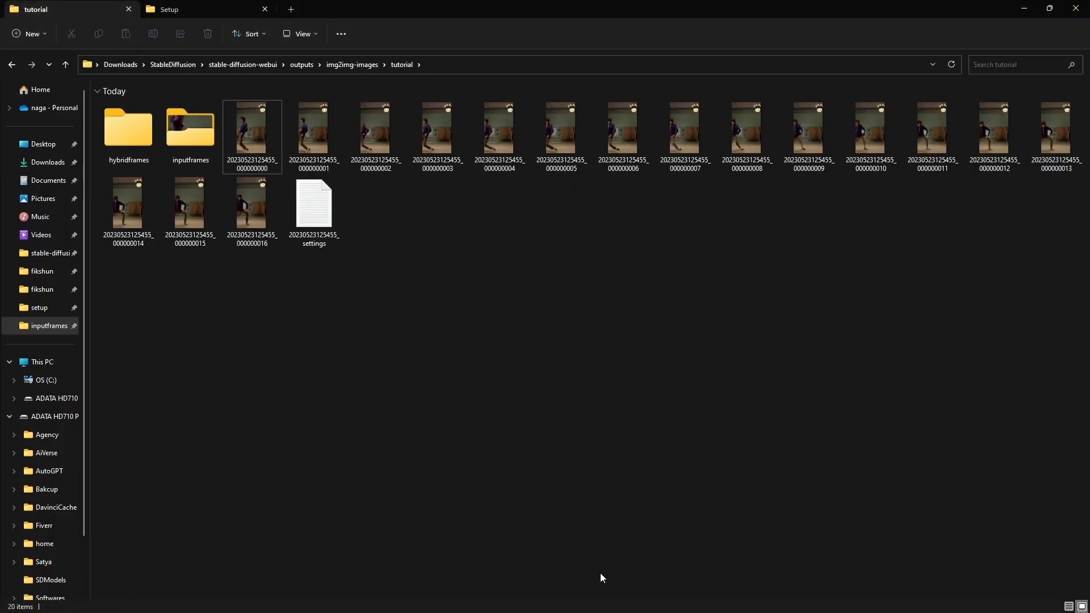
pyautogui.click(533, 599)
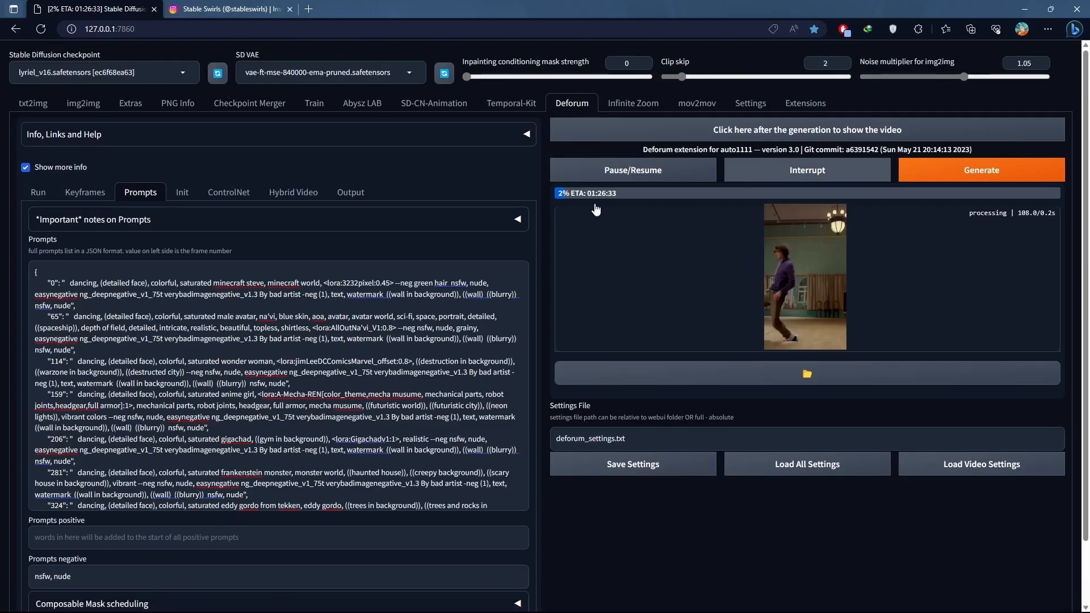
pyautogui.click(250, 193)
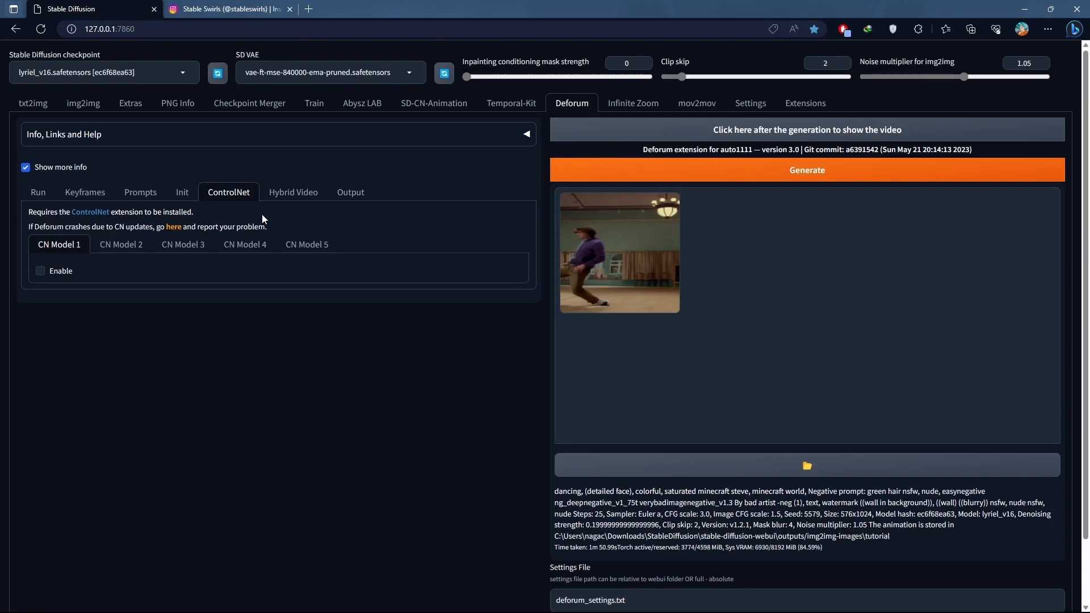
pyautogui.click(84, 194)
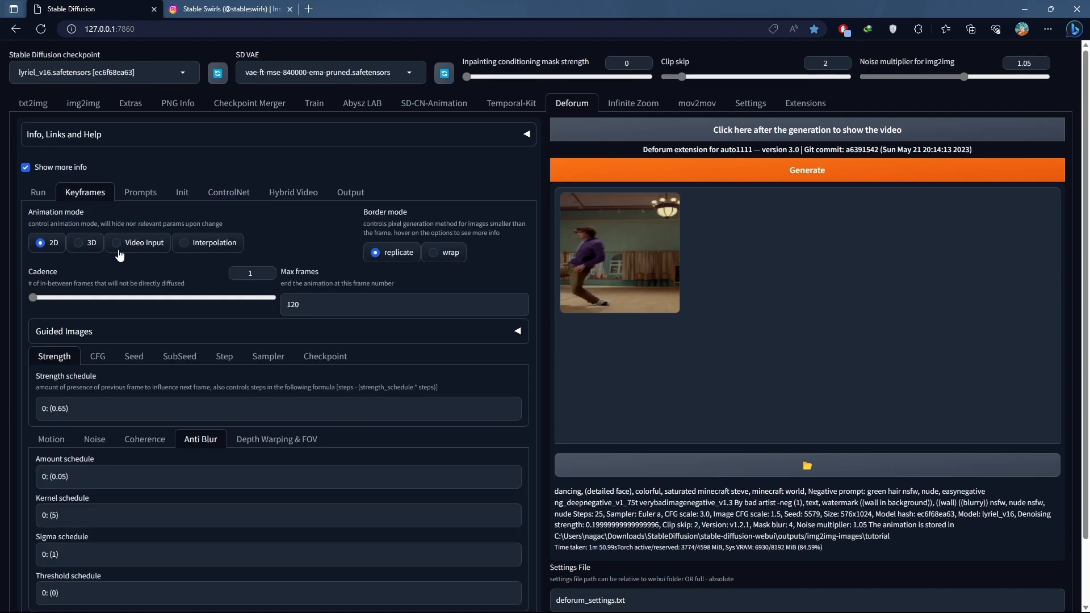
pyautogui.click(182, 192)
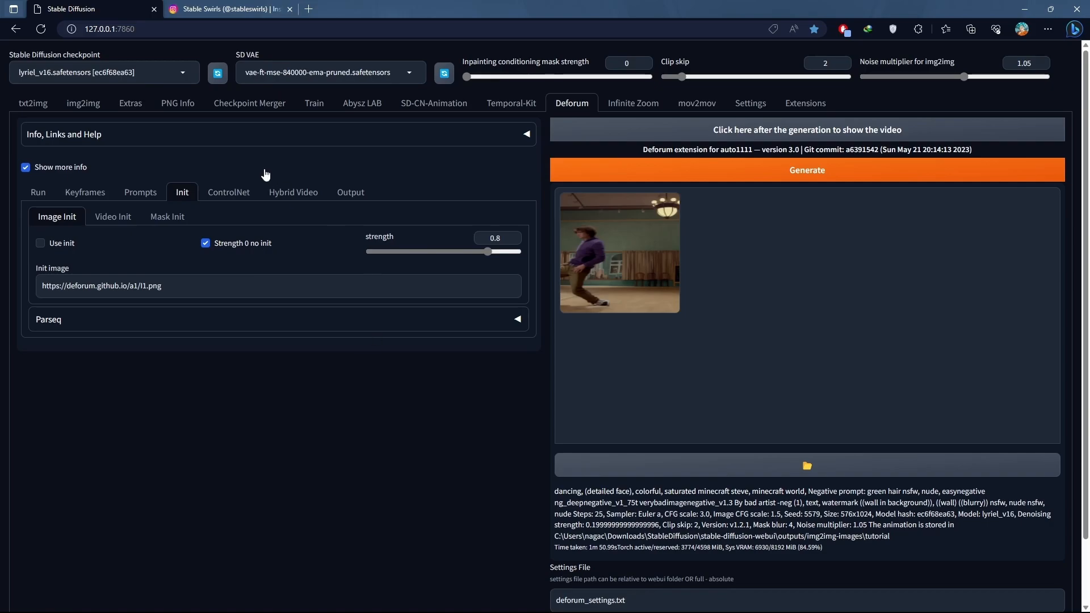
pyautogui.click(293, 192)
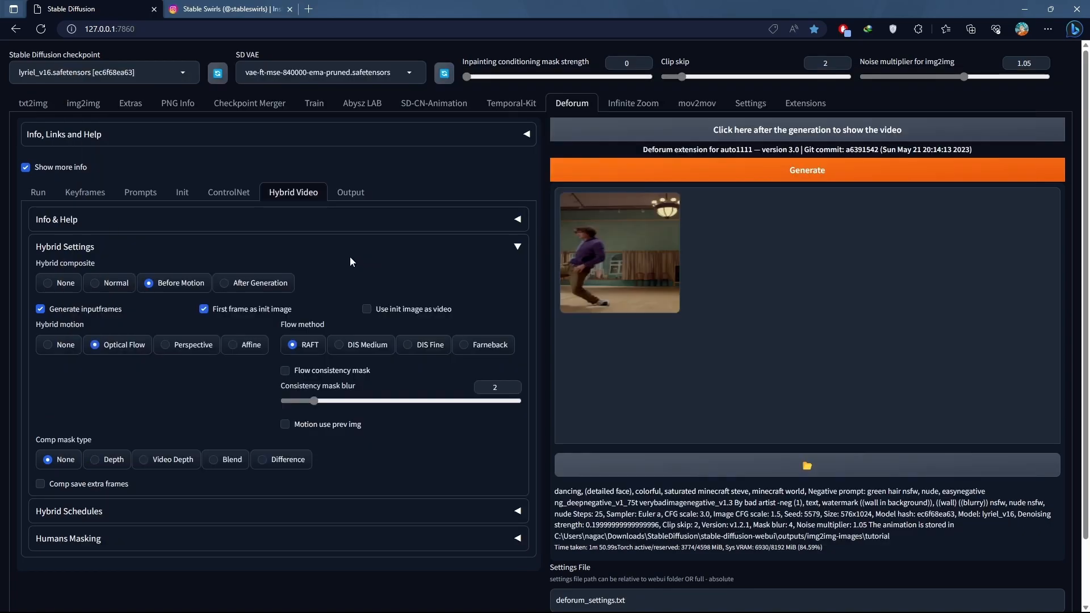
# - Enable ControlNet CN Model 1 with the control_v11f1e_sd15_tile model, Pixel Perfect and Low VRAM
pyautogui.click(218, 193)
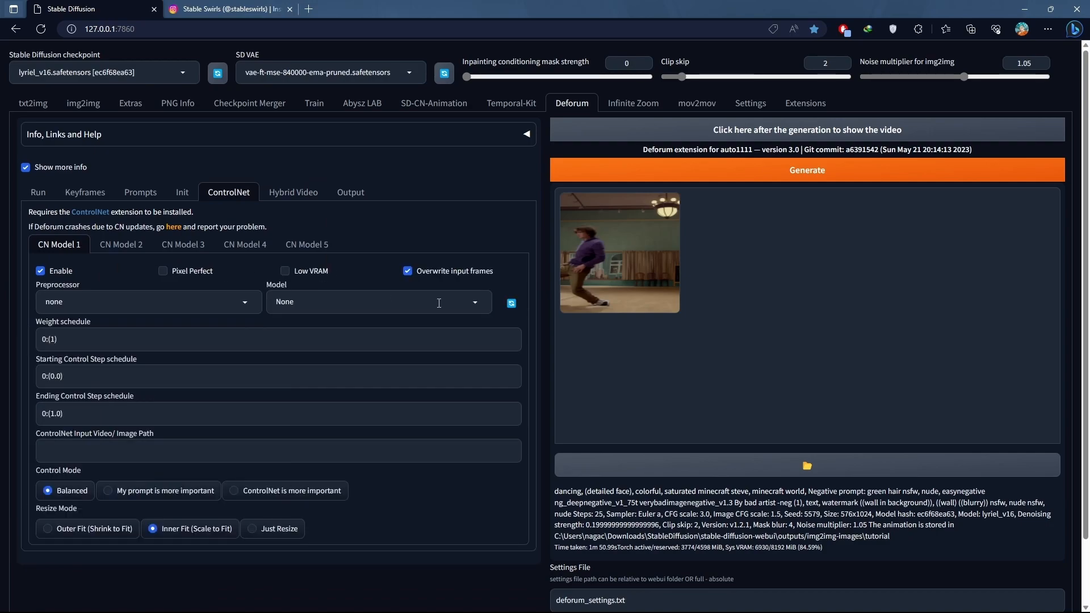
pyautogui.click(472, 305)
pyautogui.click(352, 391)
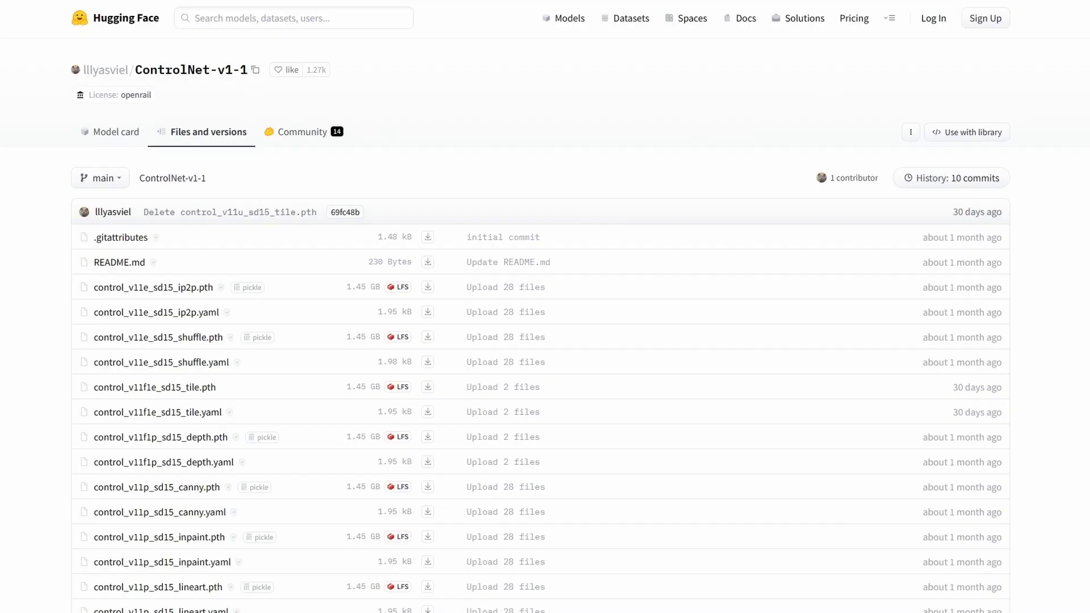
pyautogui.scroll(-7, 545, 306)
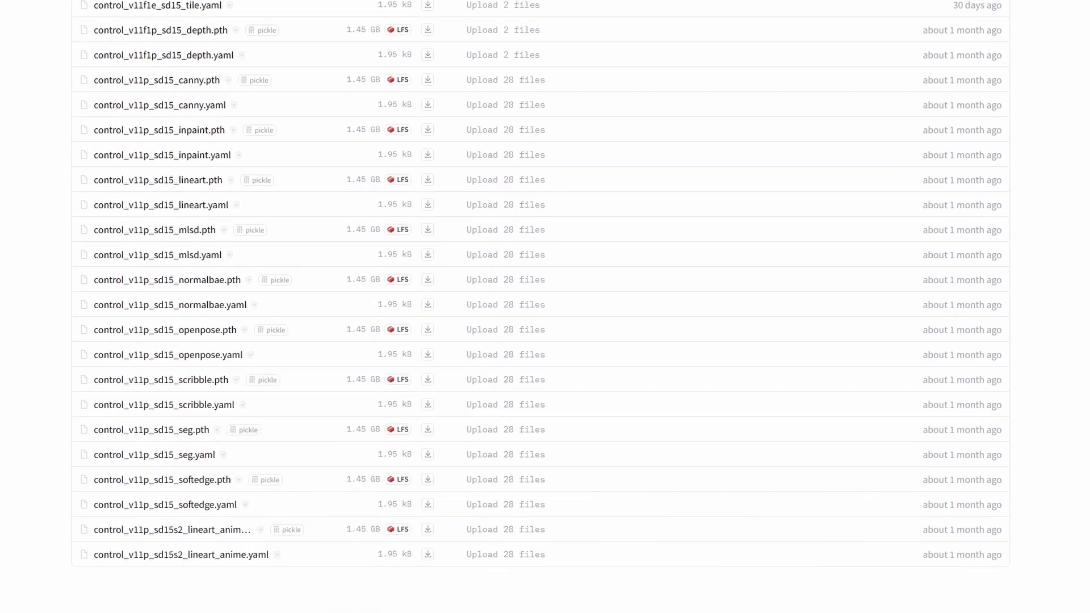
pyautogui.scroll(7, 231, 414)
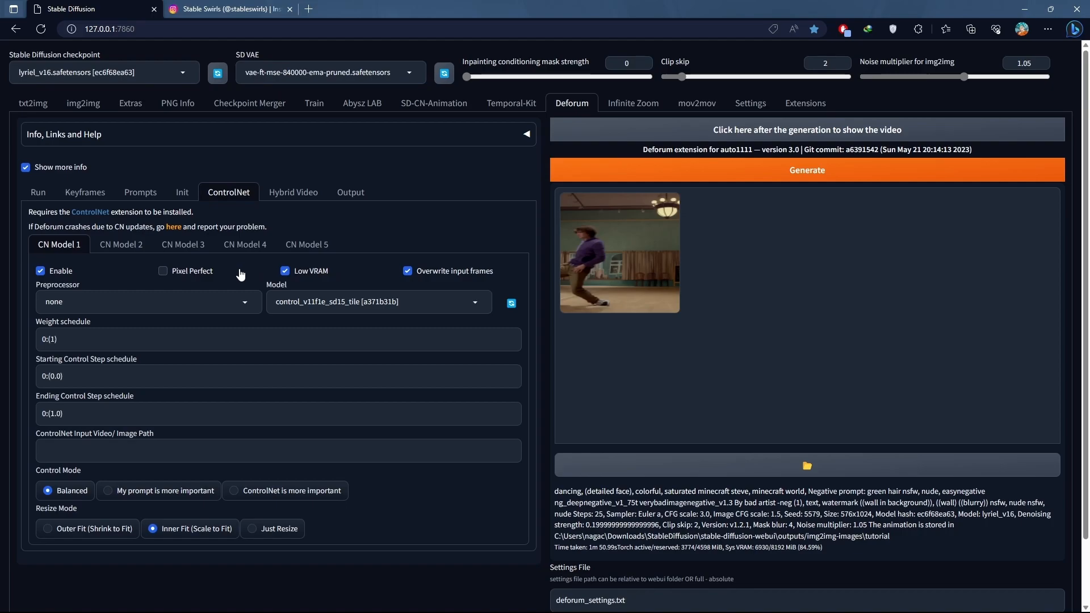
pyautogui.click(241, 273)
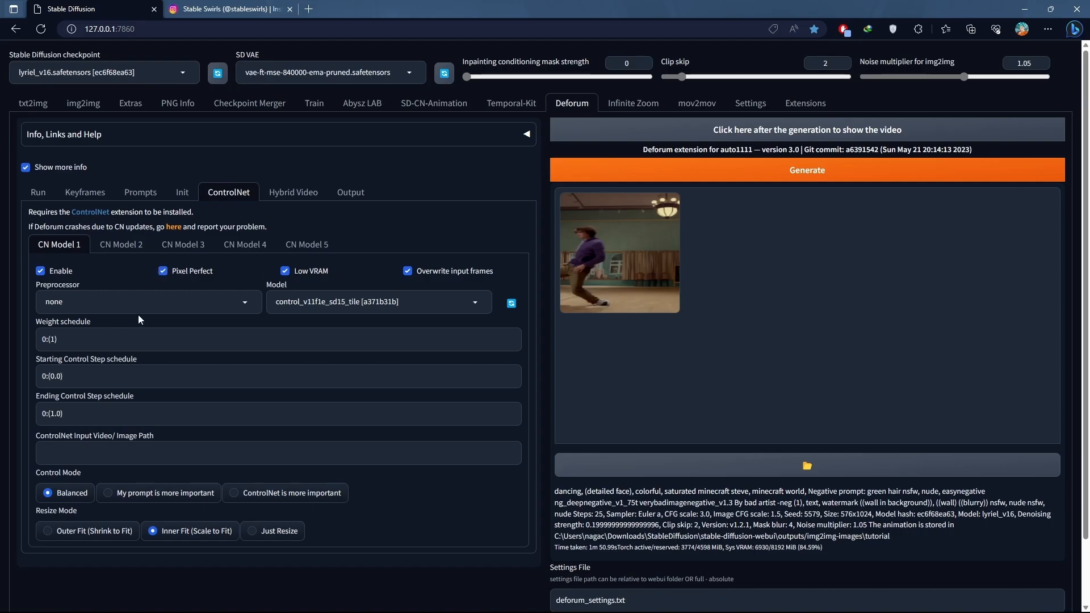
# - Set the CN Model 1 weight schedule to 0:(2) and the control mode to ControlNet is more important
pyautogui.click(56, 340)
pyautogui.press('BackSpace')
pyautogui.write('2')
pyautogui.click(233, 492)
# - Copy the video init path D:\Stable Swirls\Insta\Setup\setup.mov into the ControlNet input video path of CN Model 1
pyautogui.click(182, 192)
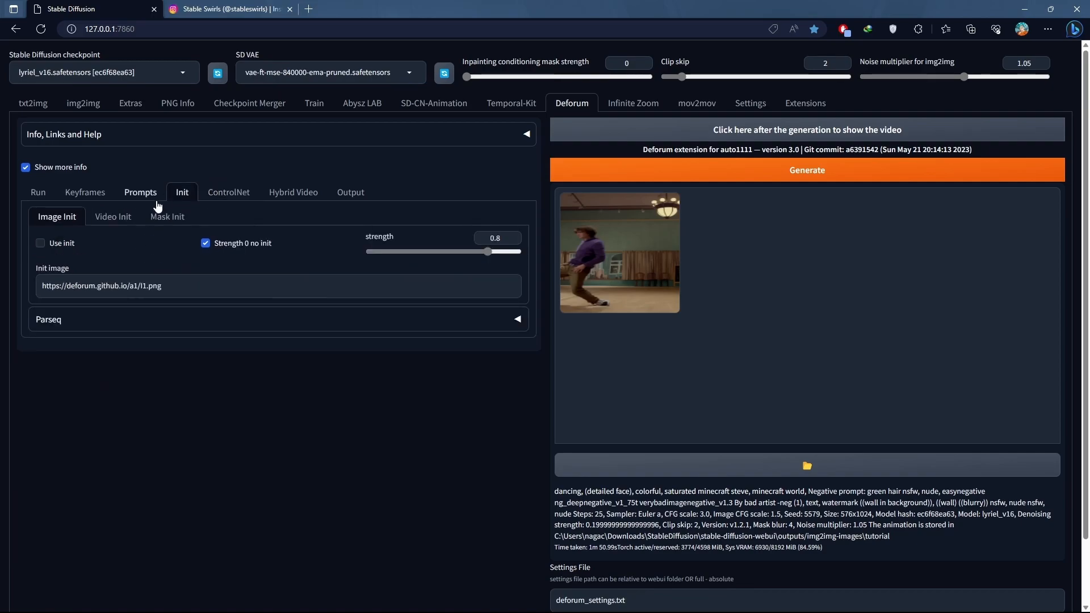
pyautogui.click(113, 217)
pyautogui.tripleClick(191, 254)
pyautogui.hotkey('ctrl', 'c')
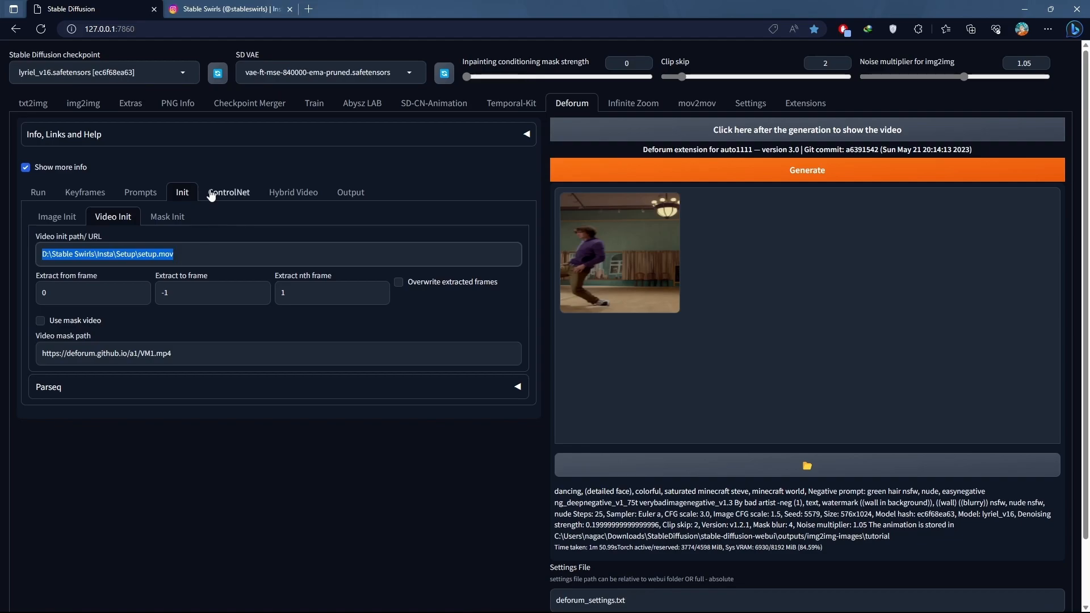
pyautogui.click(229, 192)
pyautogui.click(110, 454)
pyautogui.hotkey('ctrl', 'v')
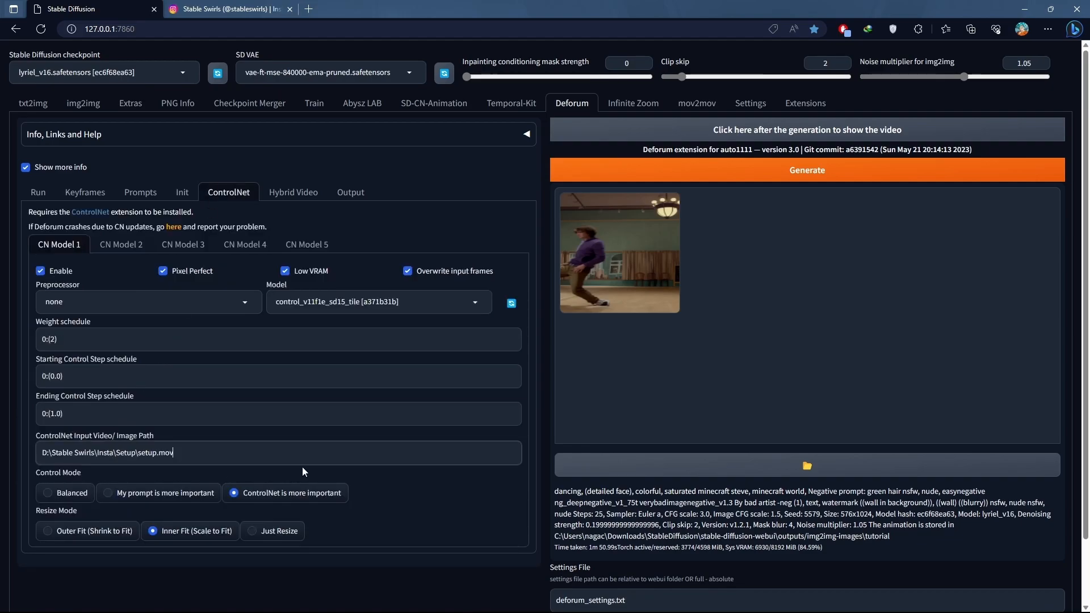
# - Set the image init strength to 0 and the value in the keyframe strength schedule to 0
pyautogui.click(182, 192)
pyautogui.moveTo(481, 260); pyautogui.dragTo(332, 253)
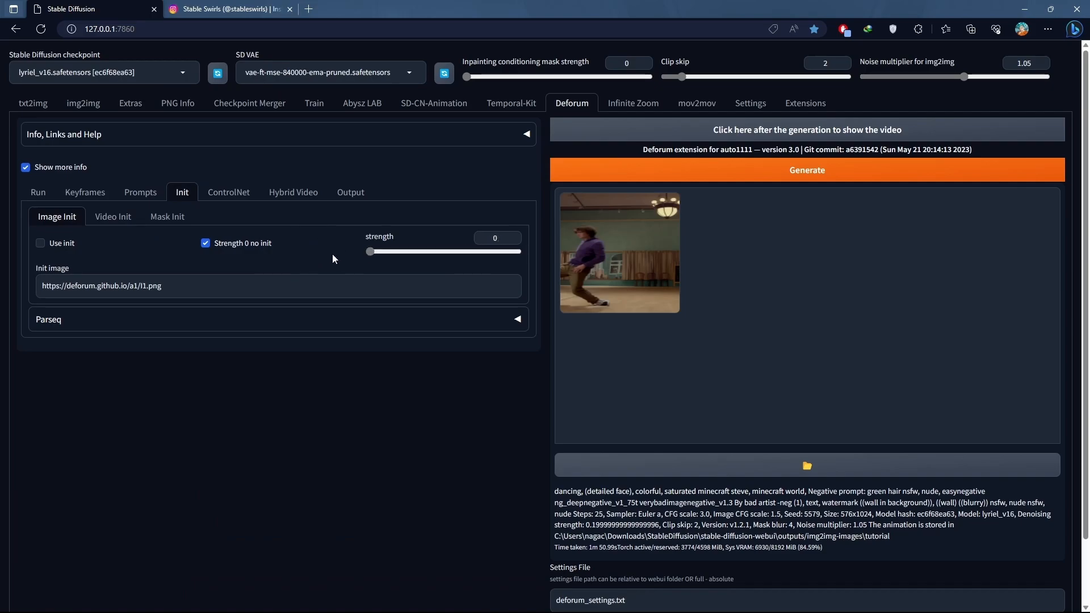
pyautogui.click(86, 192)
pyautogui.moveTo(66, 409); pyautogui.dragTo(56, 412)
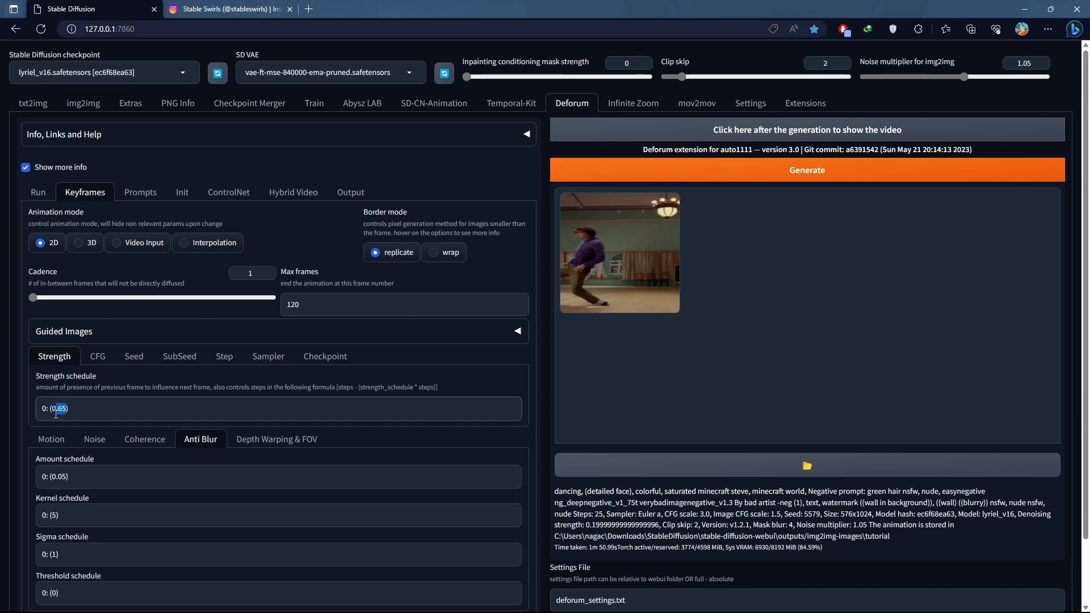
pyautogui.press('BackSpace')
# - Review the prompts and init settings, and inspect the CN Model 1 and CN Model 2 units of ControlNet
pyautogui.click(154, 194)
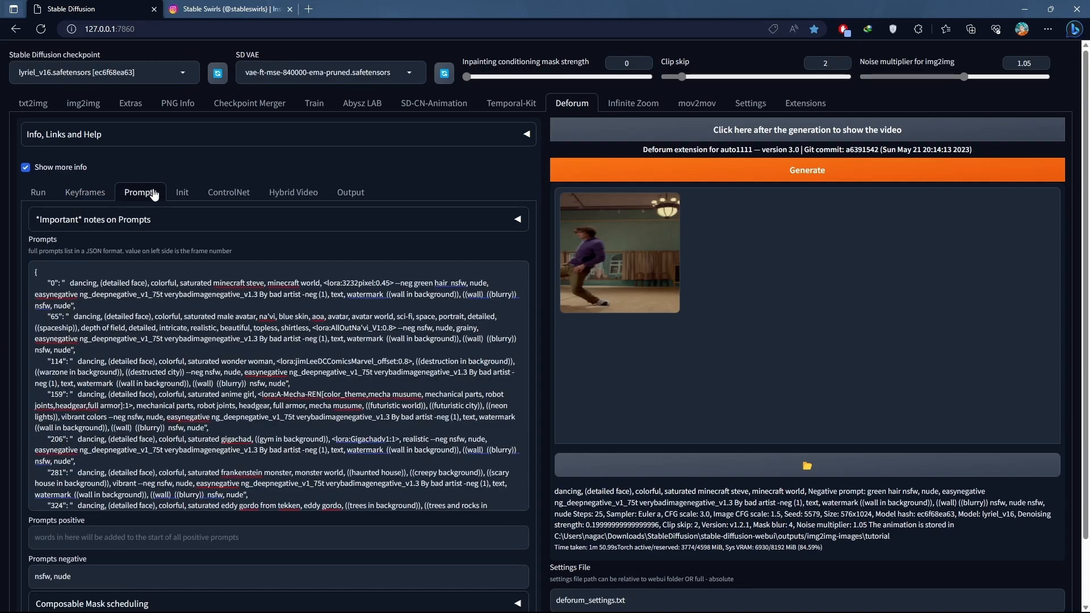
pyautogui.click(189, 194)
pyautogui.click(224, 195)
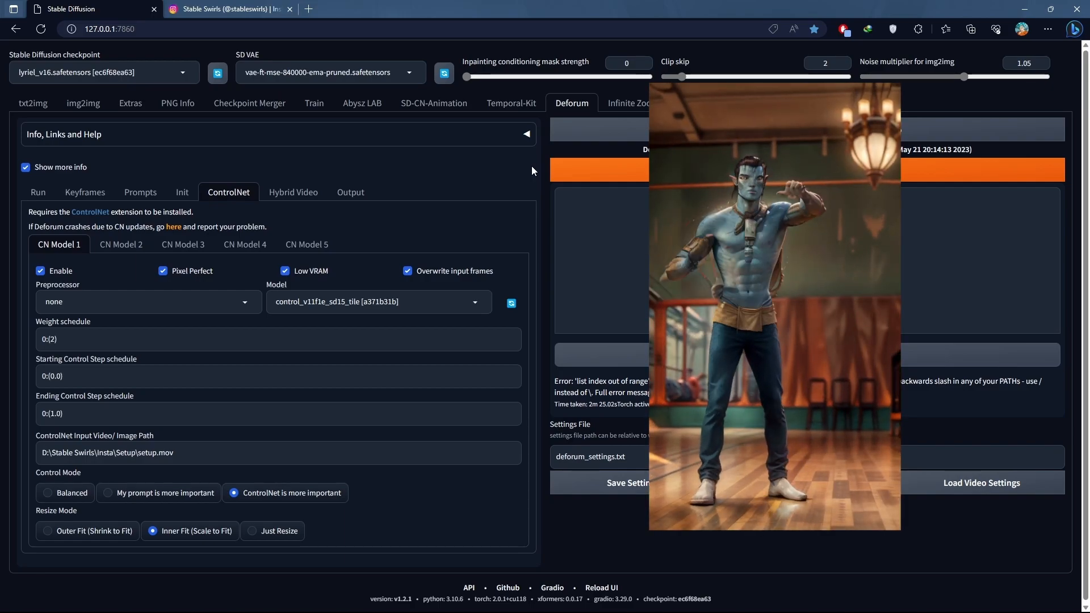
pyautogui.click(116, 244)
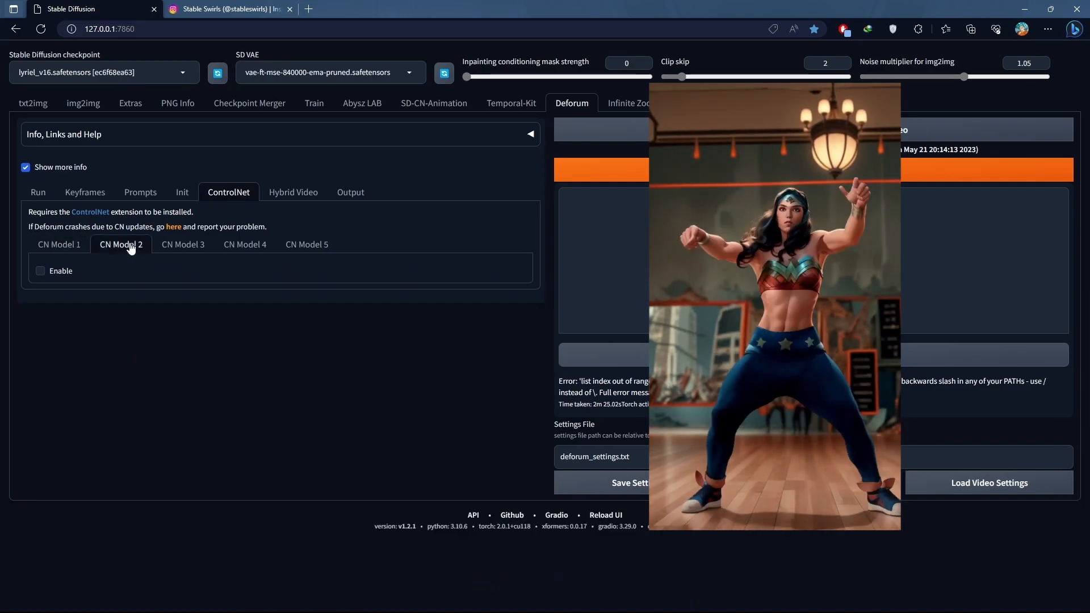
pyautogui.click(89, 277)
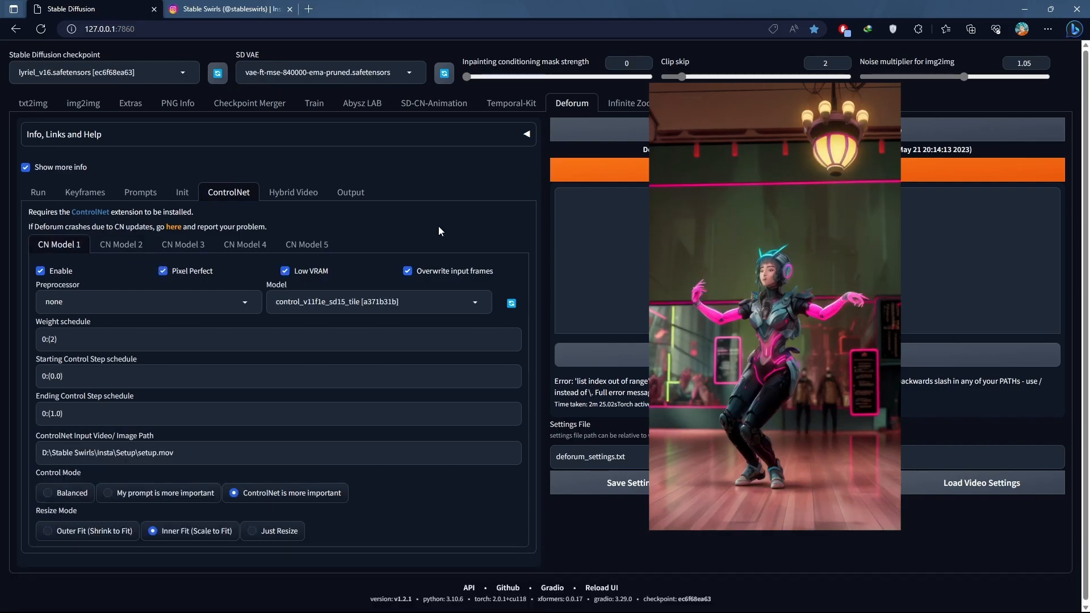